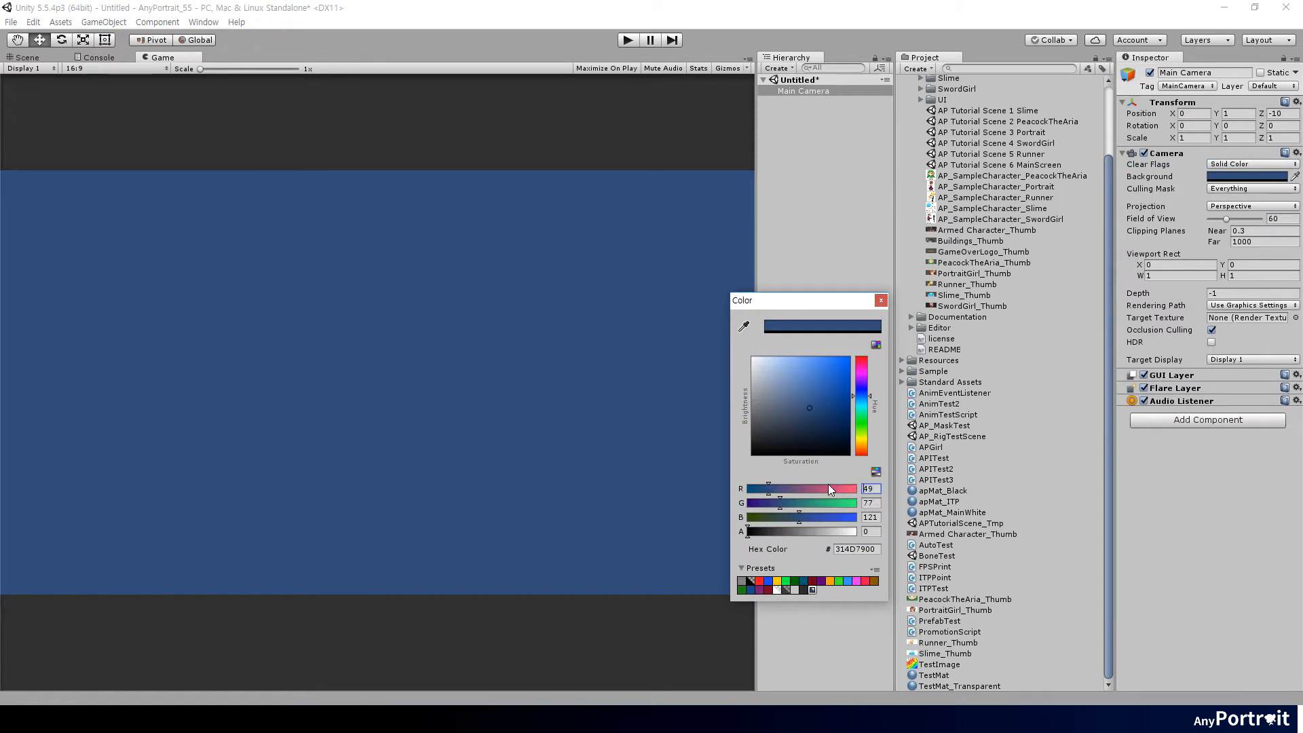
Set the Main Camera's background colour to dark grey with red, green and blue at 77.
type("77")
key("Tab")
key("Tab")
type("77")
left_click(882, 301)
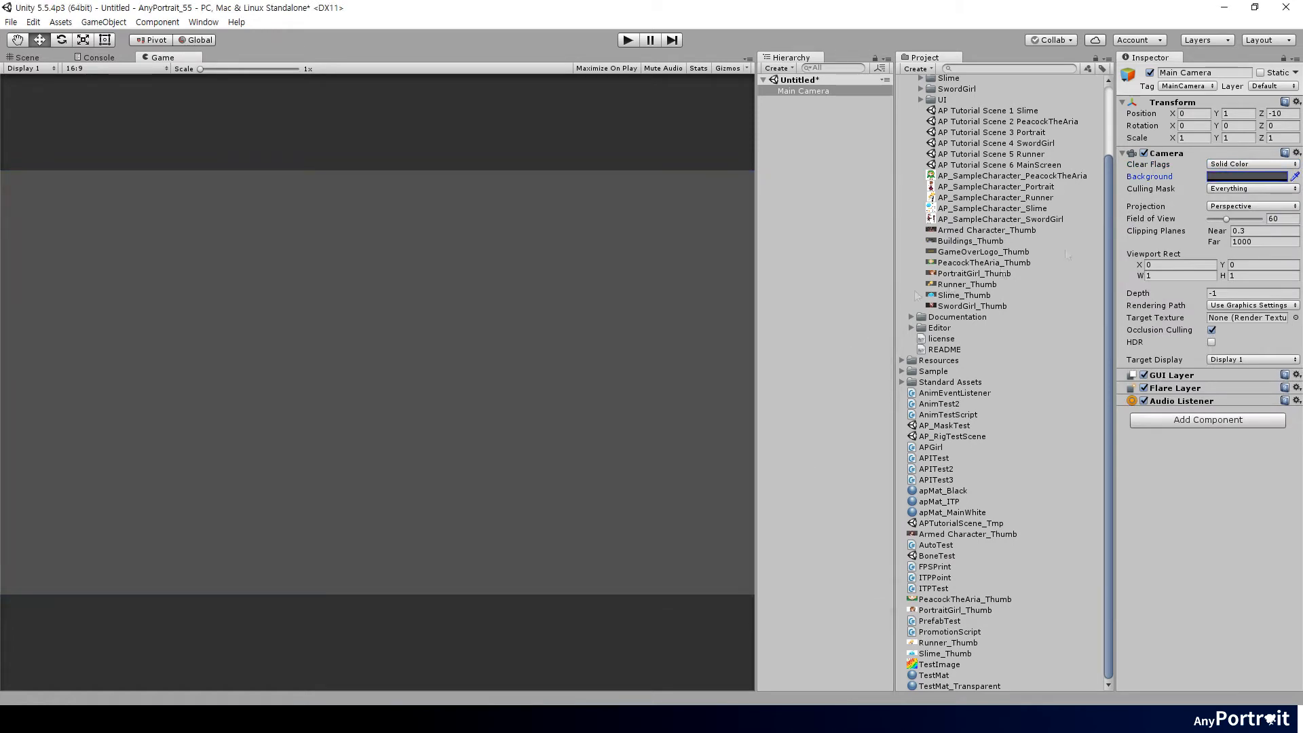
Switch the Main Camera to Orthographic projection with size 10 and a far clipping plane of 300.
left_click(1252, 206)
left_click(1242, 218)
left_click(1267, 219)
left_click(1256, 241)
type("30")
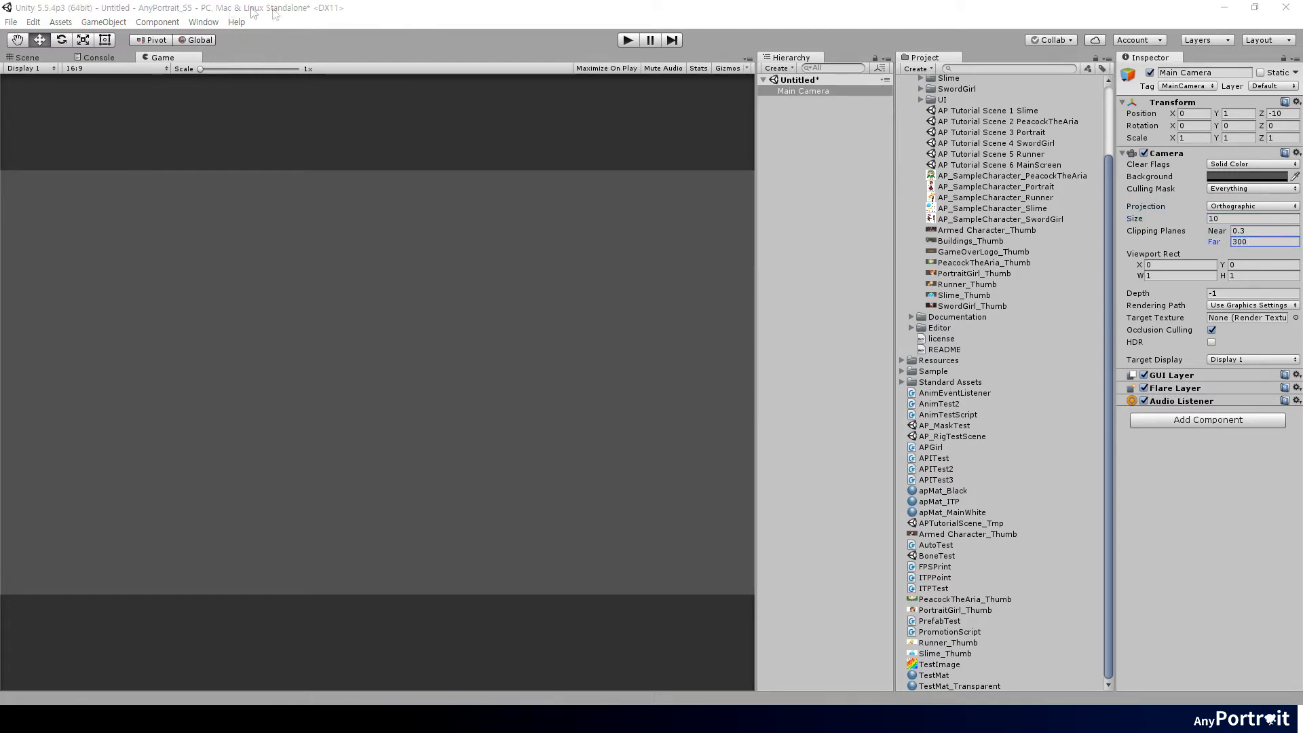
Open the AnyPortrait editor and make a new portrait named PeacockTheAria.
left_click(204, 22)
mouse_move(175, 74)
left_click(266, 75)
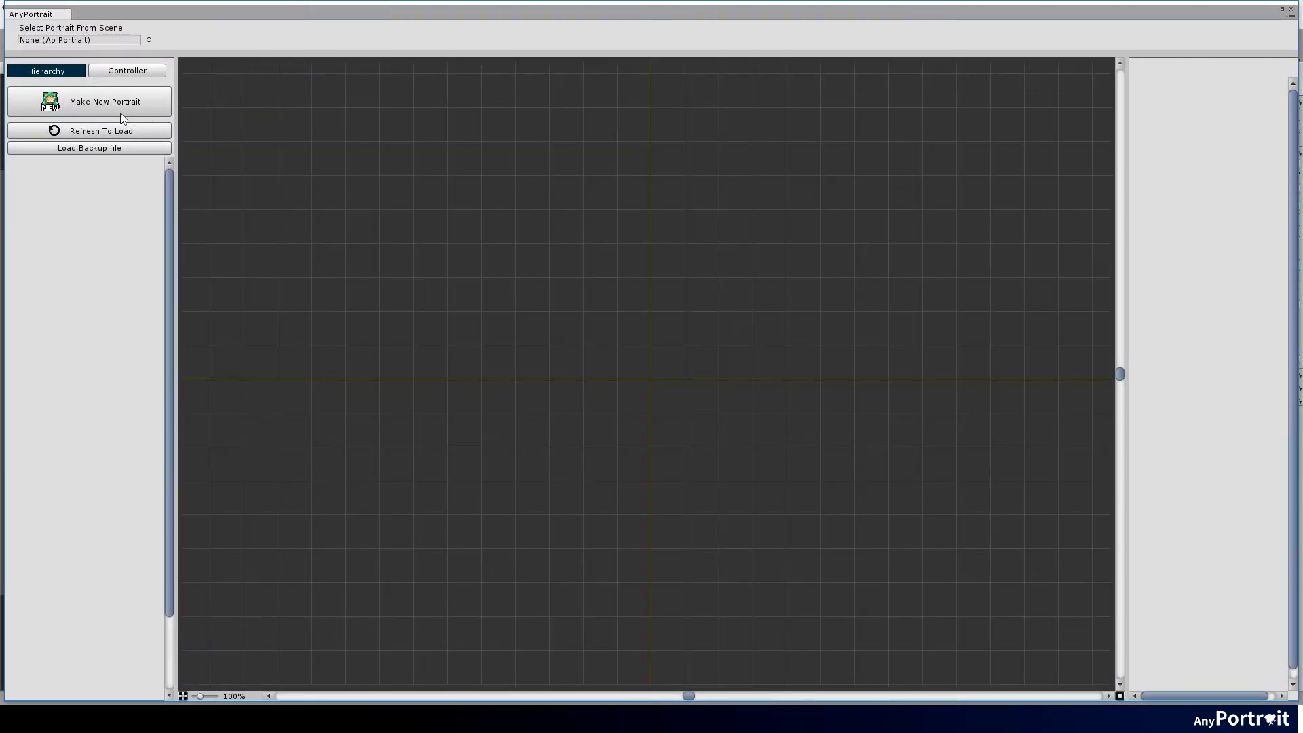
left_click(116, 109)
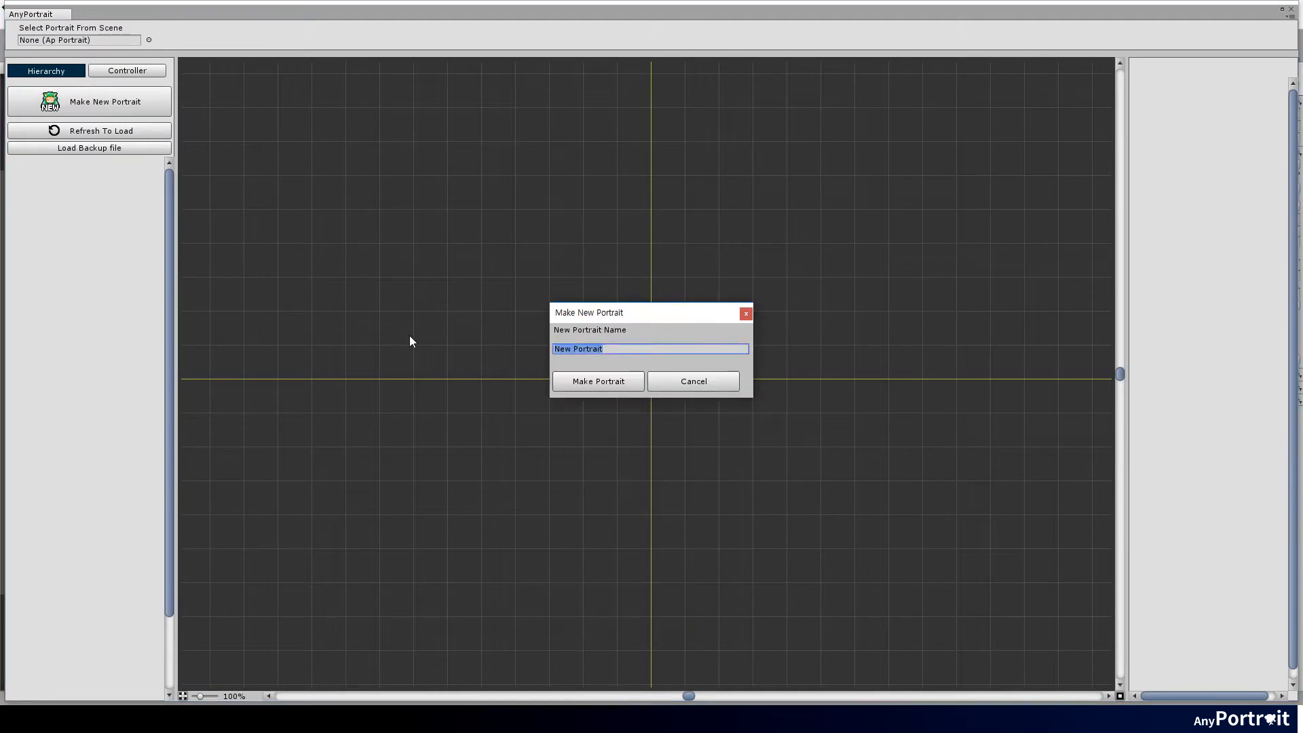
type("PeacockTheAria")
left_click(589, 378)
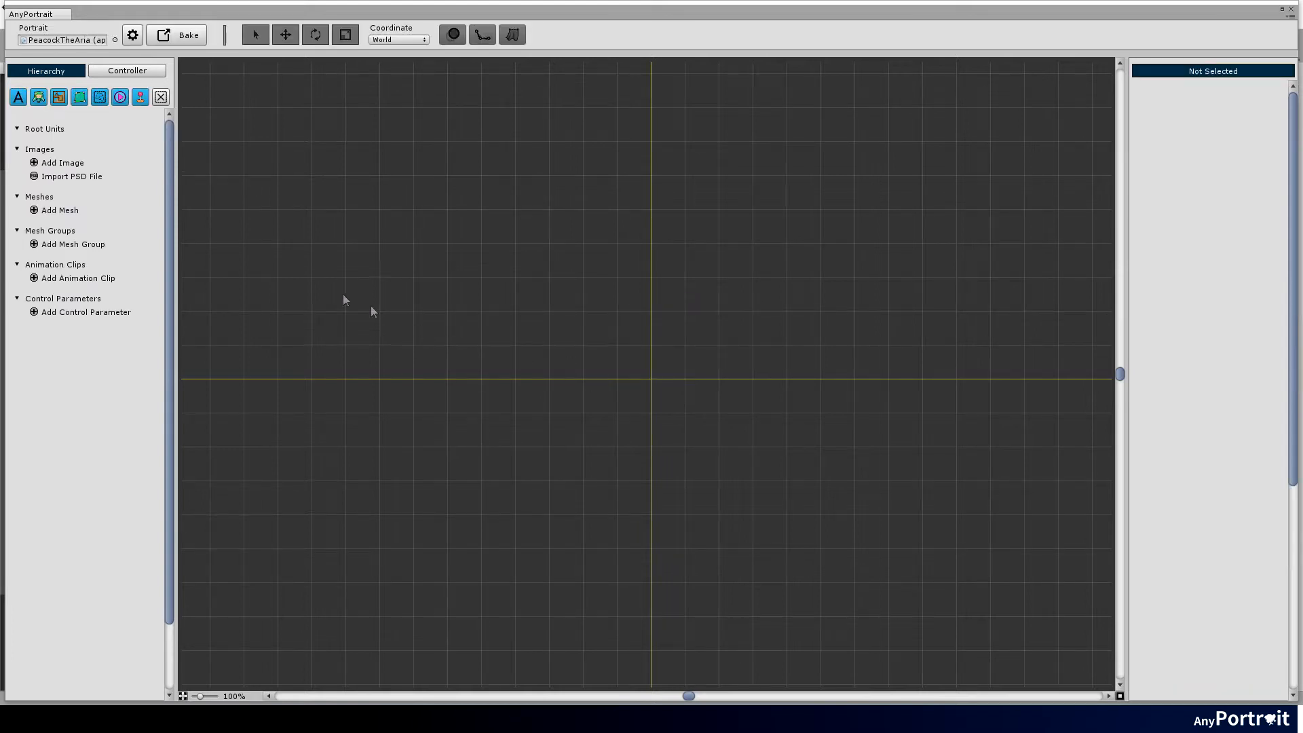
Load AP_SampleCharacter_PeacockTheAria.psd from Assets/AnyPortrait/Demo for PSD import and continue to the Layers stage.
left_click(87, 176)
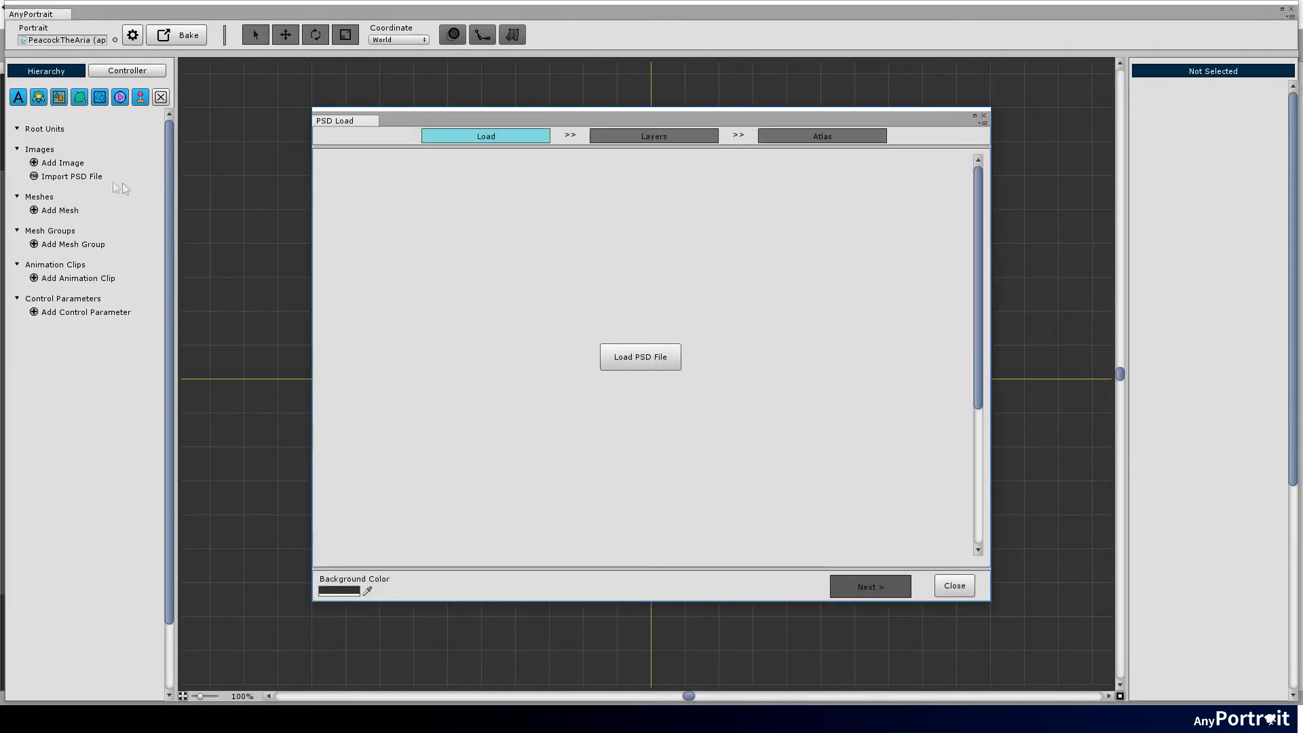
left_click(653, 354)
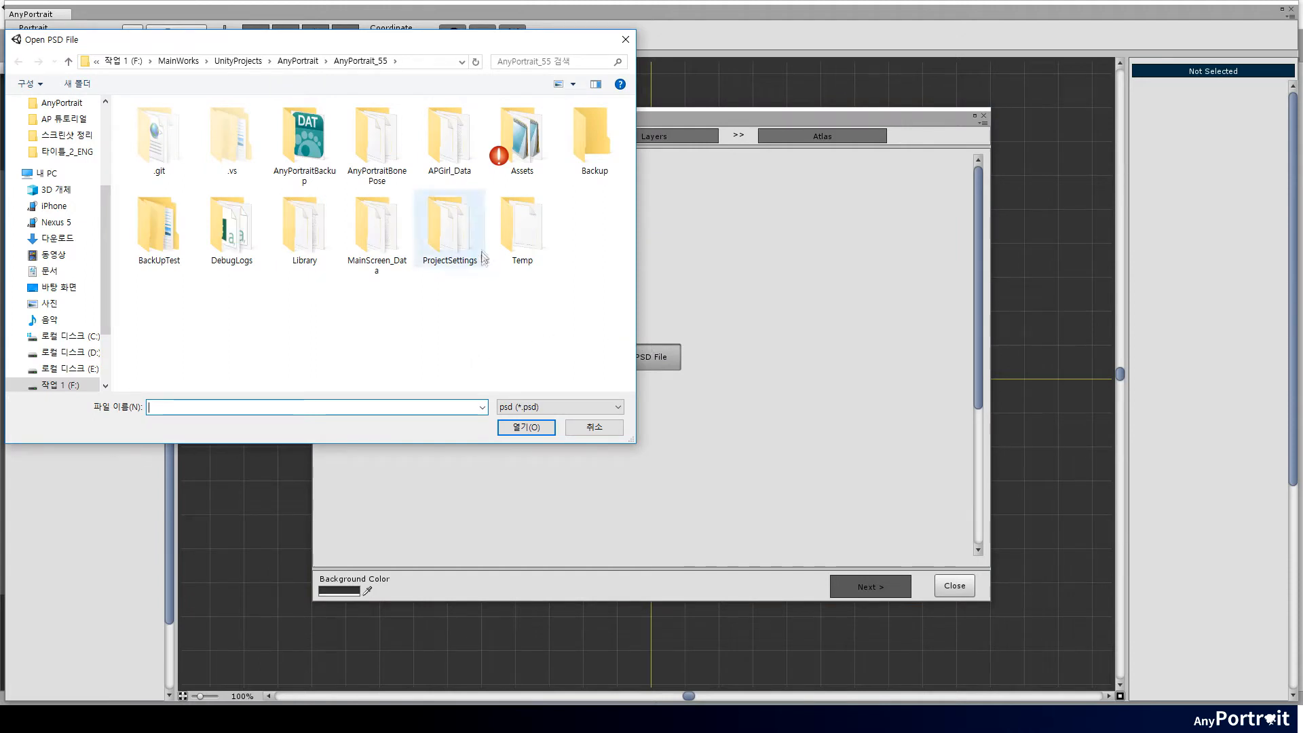
double_click(519, 152)
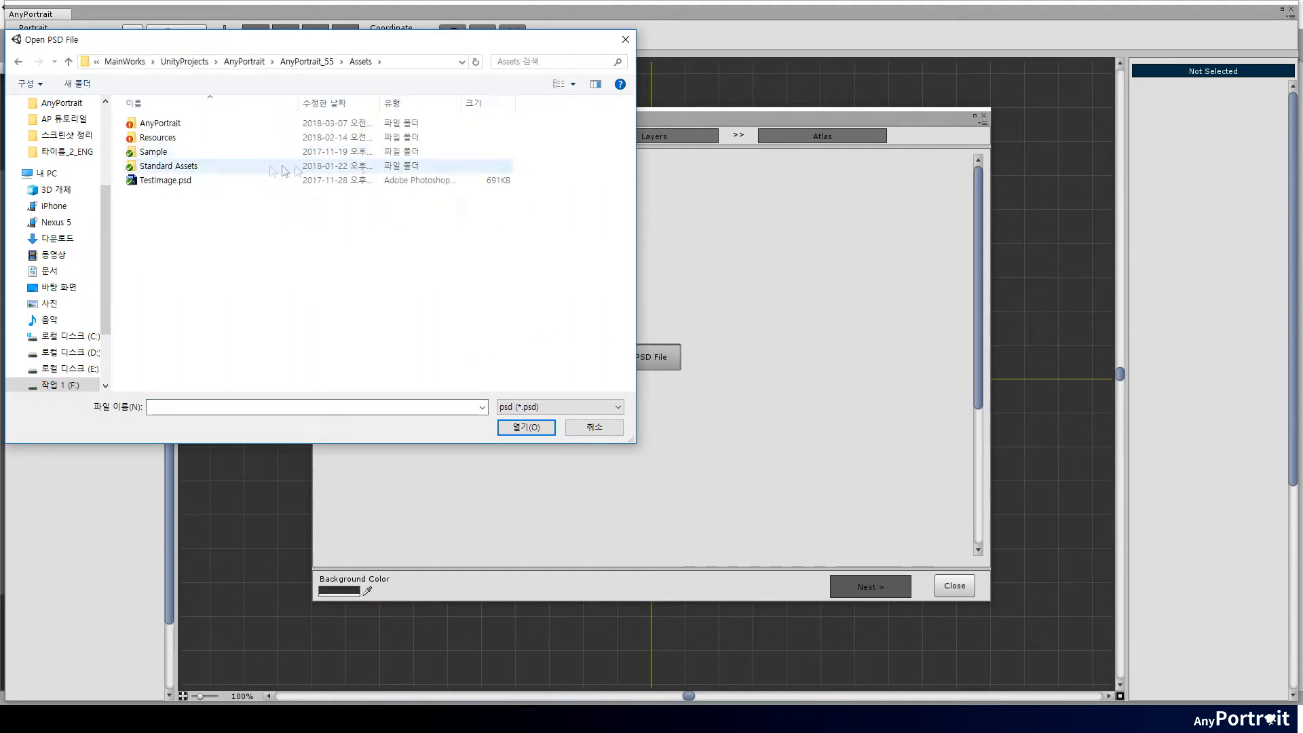
double_click(200, 125)
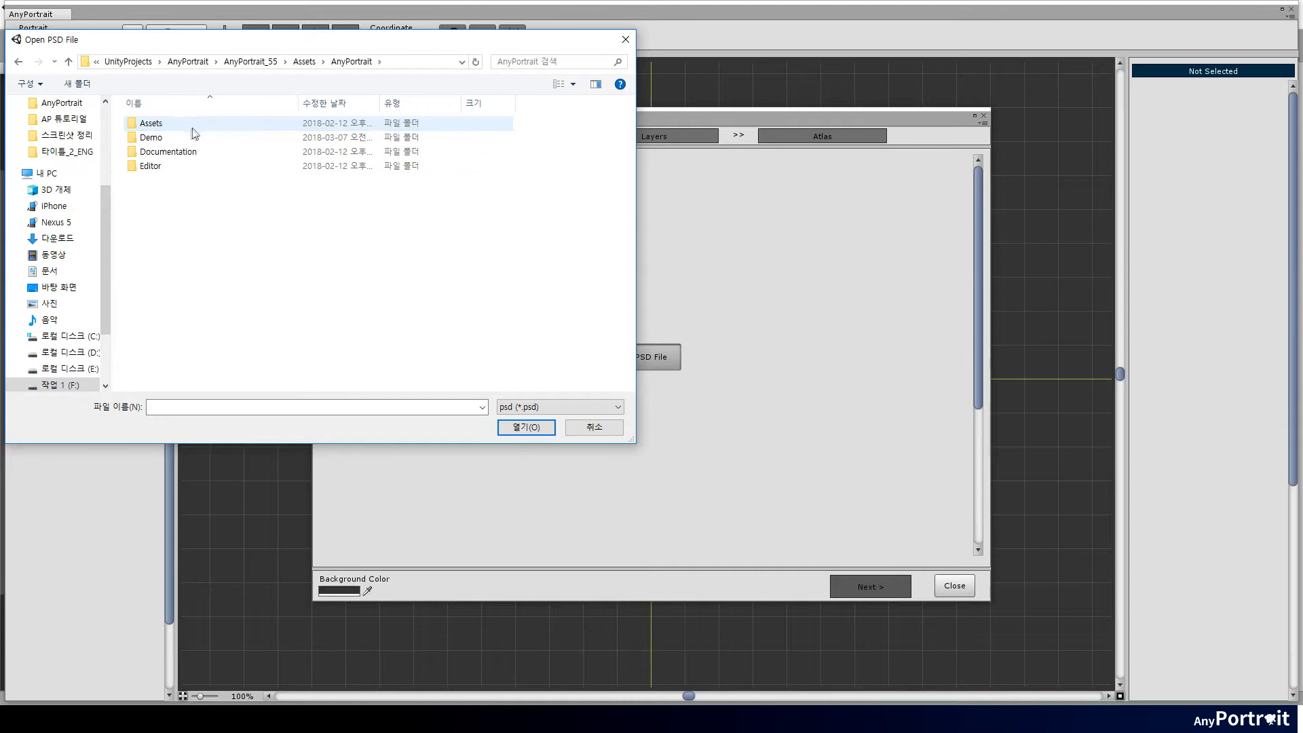
double_click(182, 126)
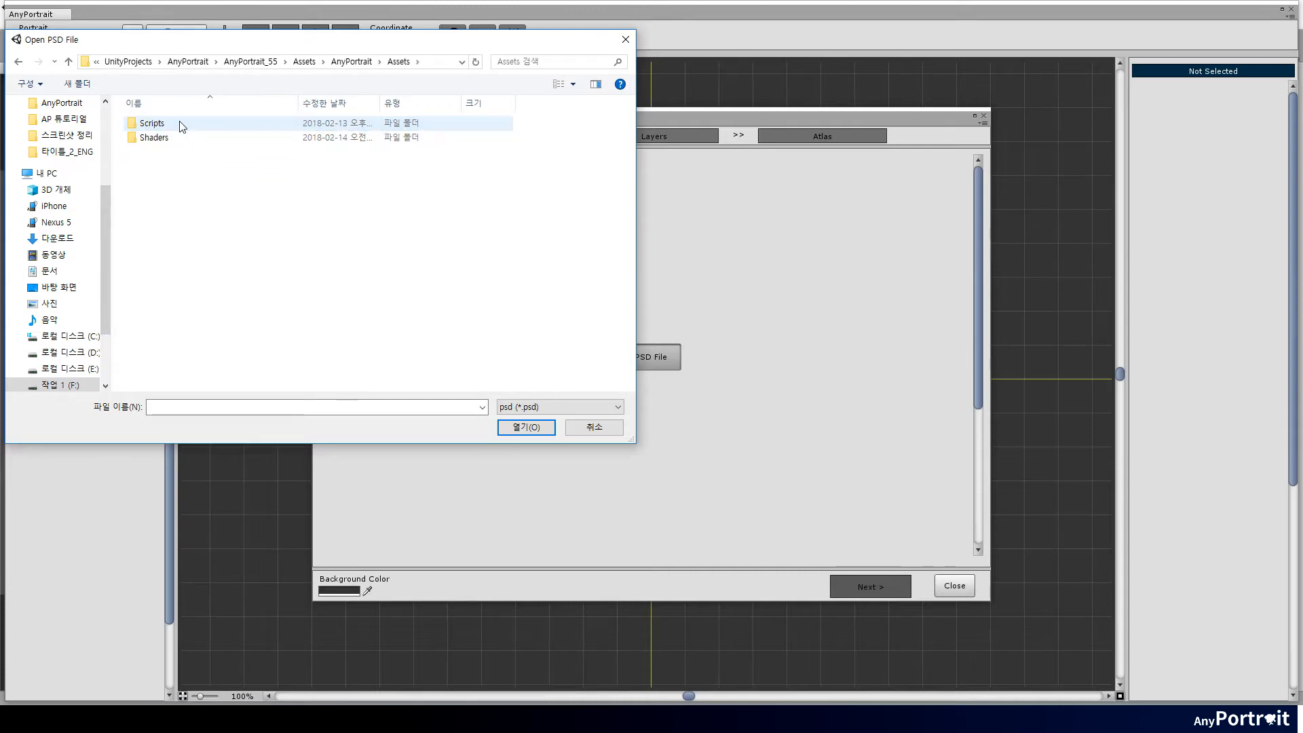
left_click(351, 62)
double_click(170, 138)
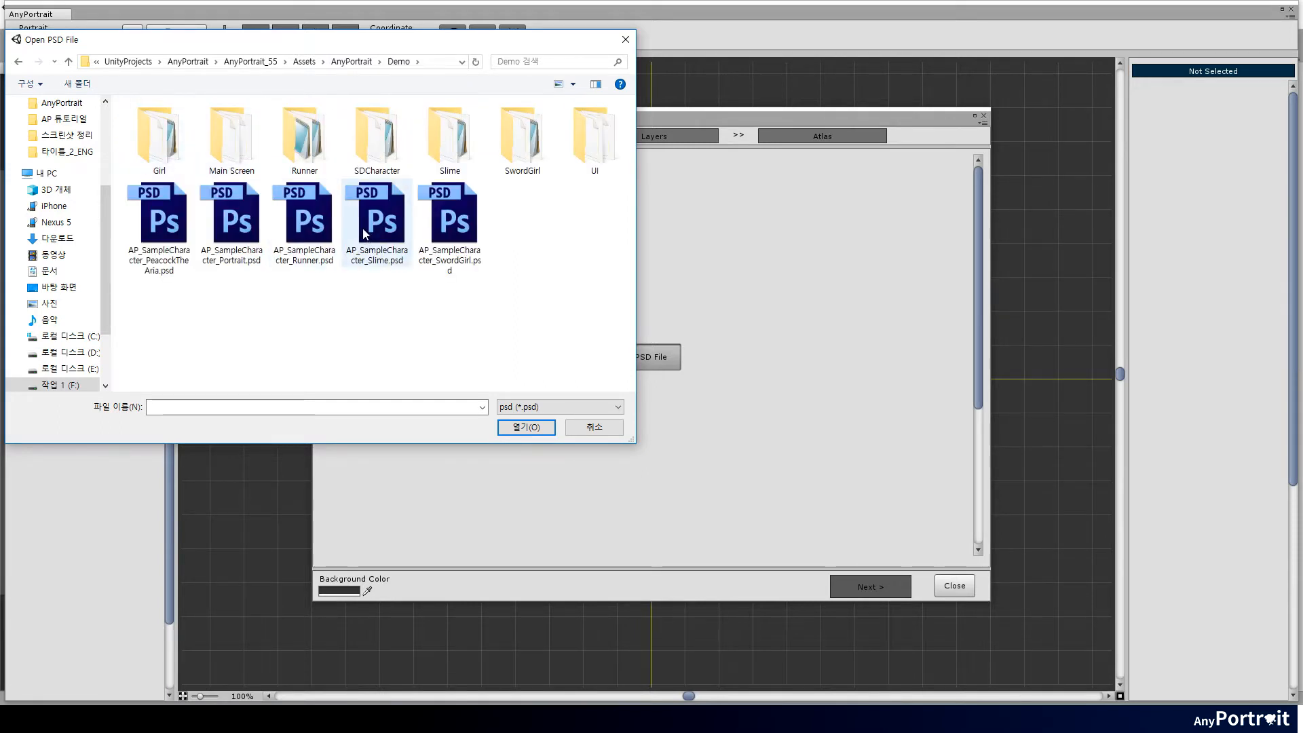
left_click(159, 218)
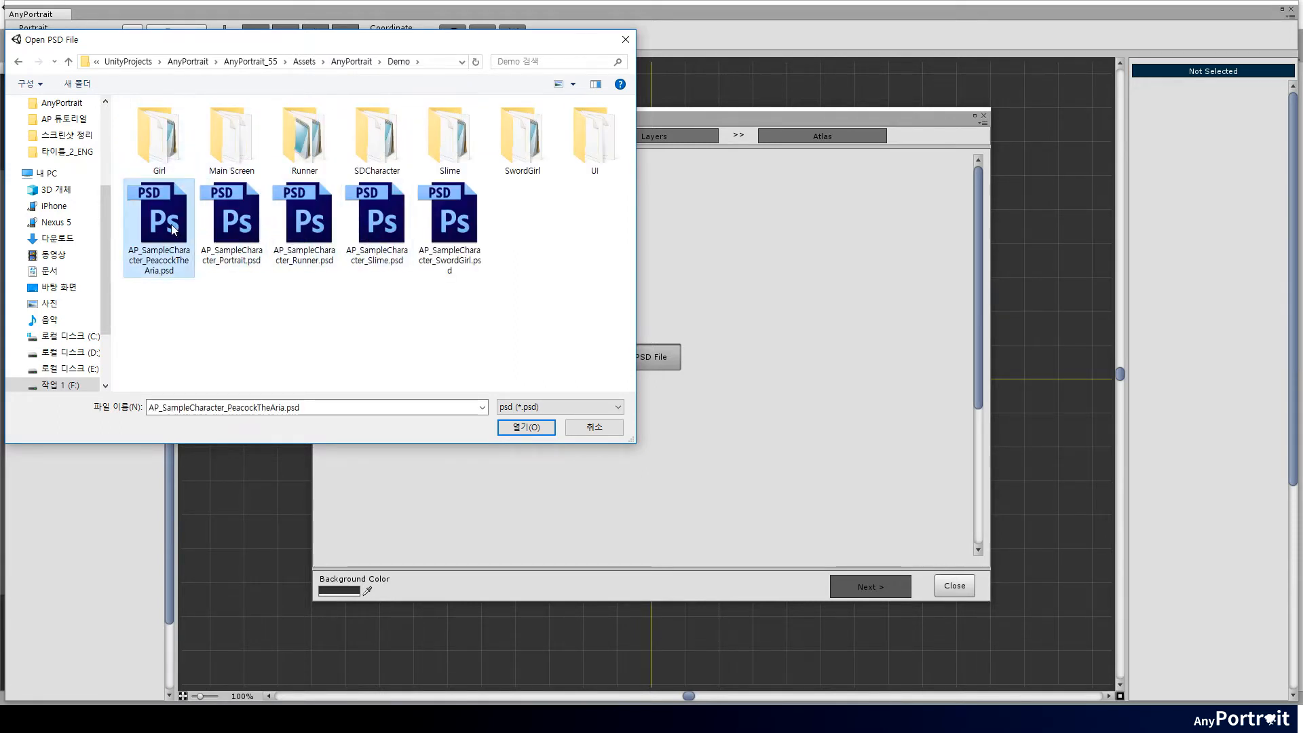
left_click(526, 428)
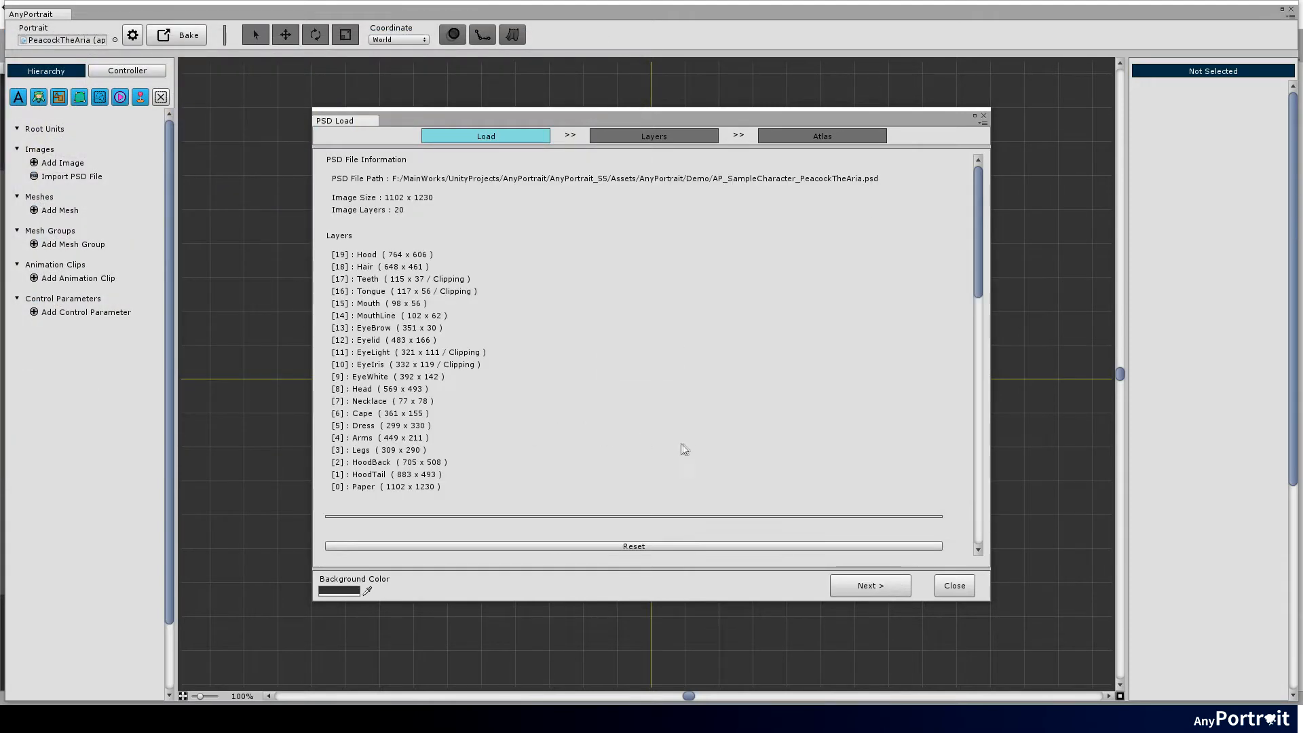
left_click(881, 590)
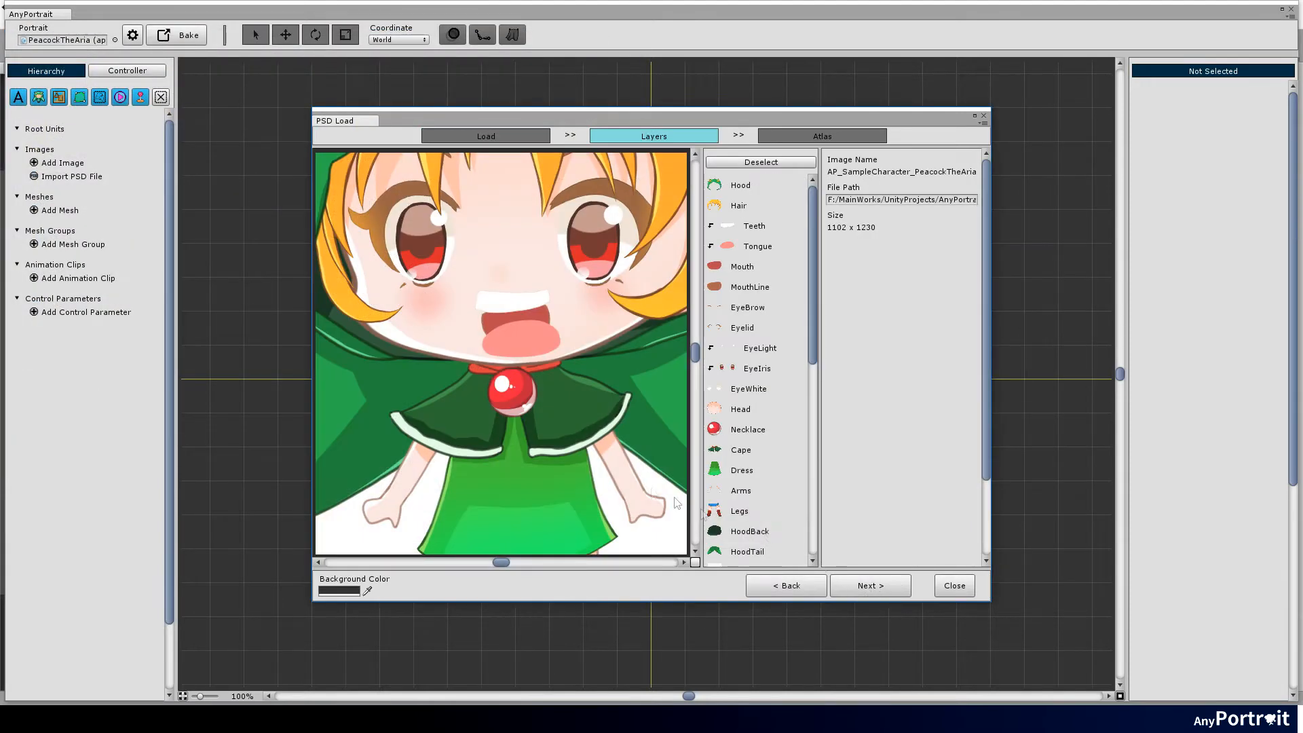
Examine the whole character preview and the individual PSD layers, such as the eyes, head, necklace and clothing.
scroll(579, 446, "down", 5)
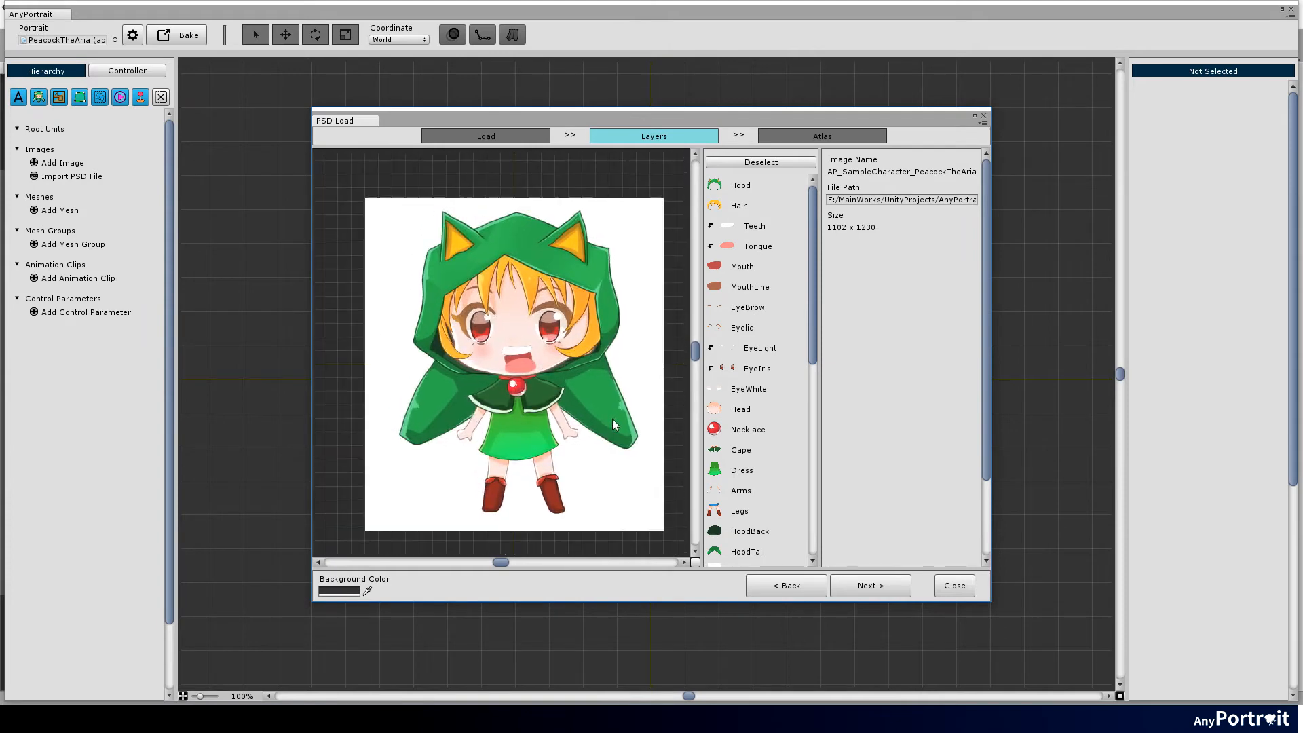
left_click(753, 348)
left_click(750, 370)
left_click(742, 409)
left_click(745, 430)
scroll(746, 425, "down", 2)
left_click(750, 390)
left_click(752, 370)
left_click(754, 348)
left_click(752, 309)
left_click(750, 392)
left_click(750, 432)
left_click(748, 451)
left_click(746, 471)
Exclude the Paper layer from the bake targets and continue to the Atlas stage.
left_click(745, 490)
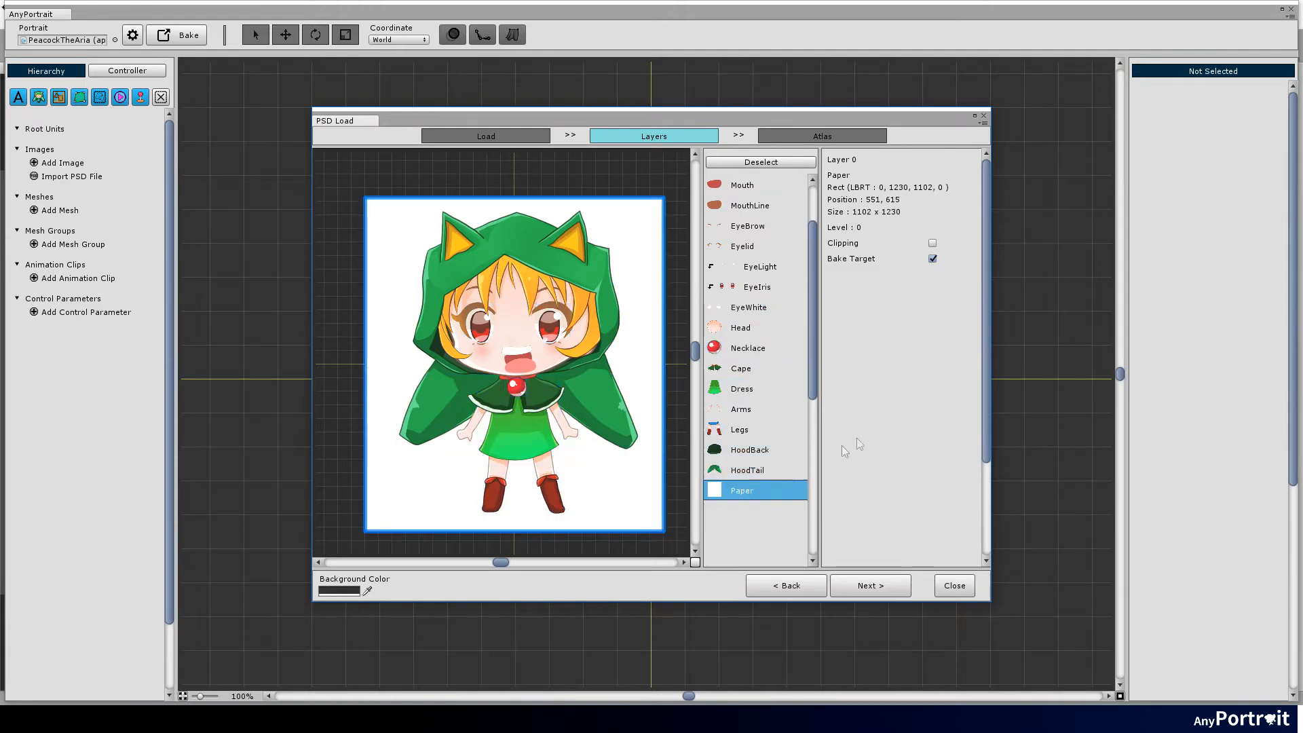
left_click(933, 259)
left_click(874, 588)
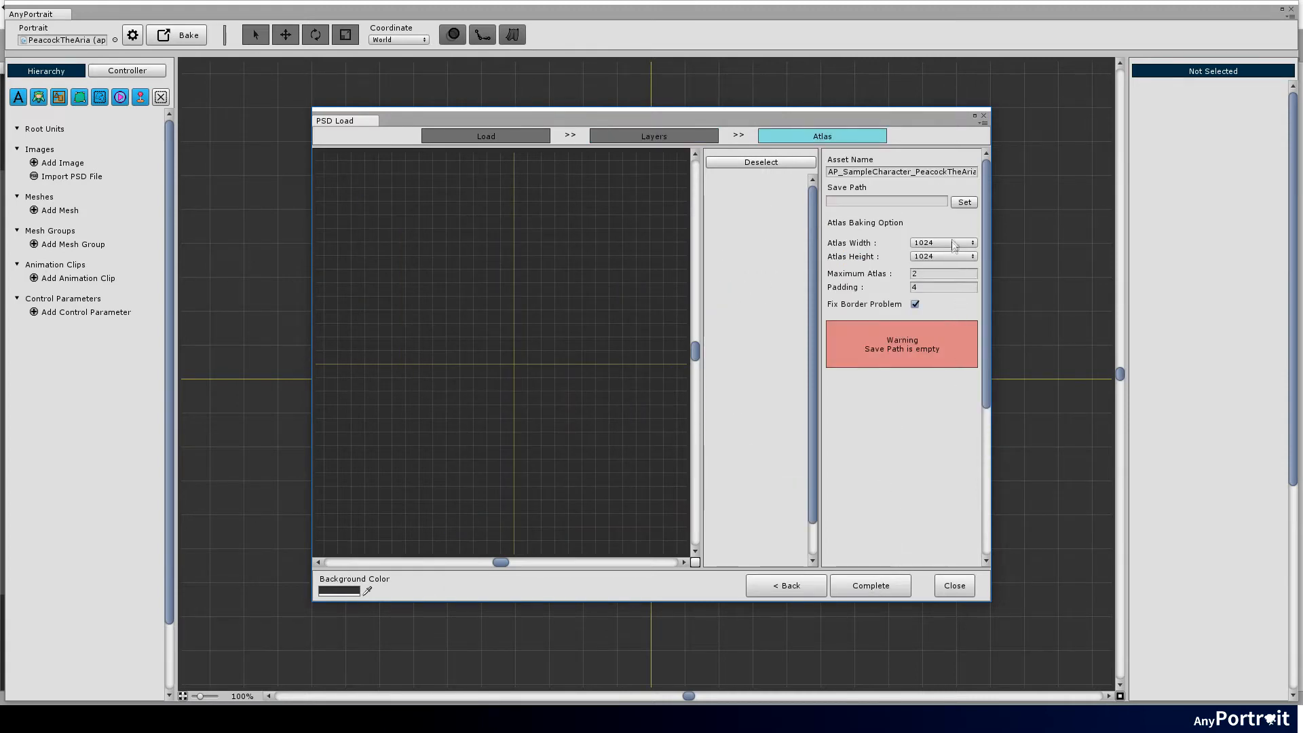
Set the atlas save path to the Assets/Sample folder and shorten the asset name to PeacockTheAria.
left_click(964, 202)
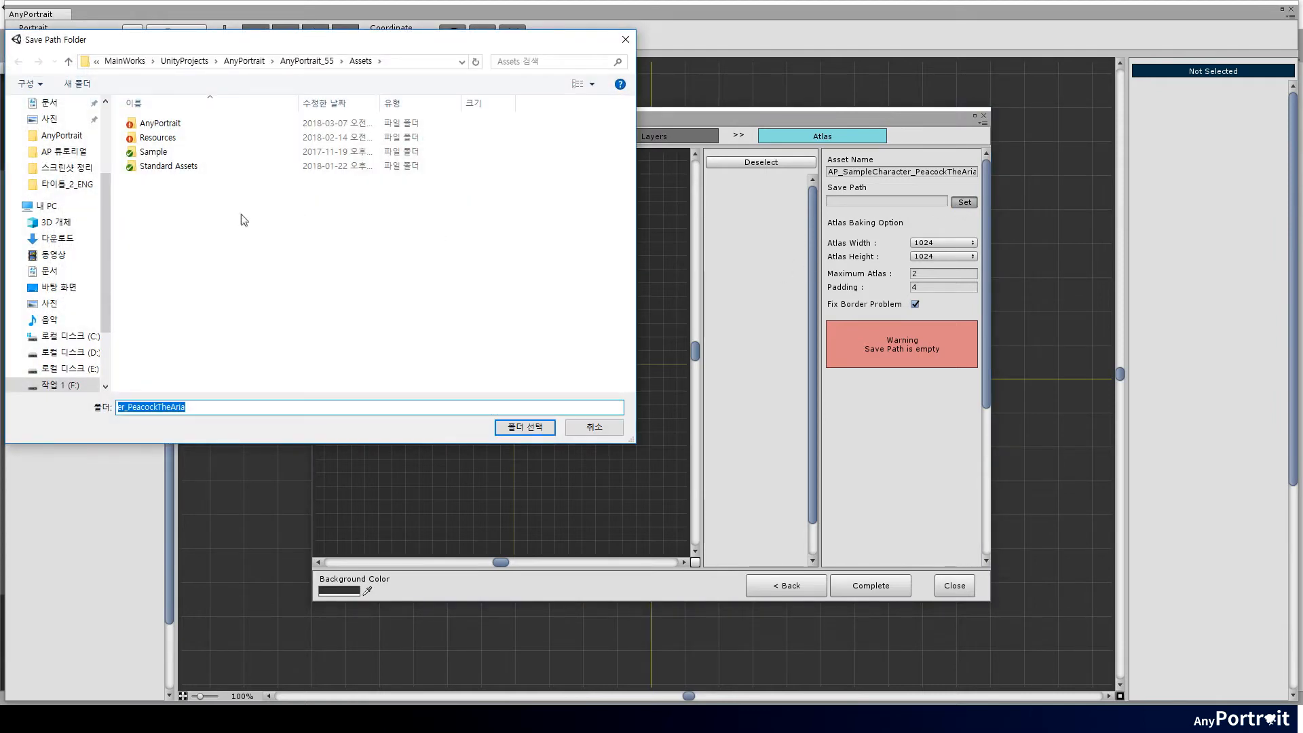
double_click(157, 123)
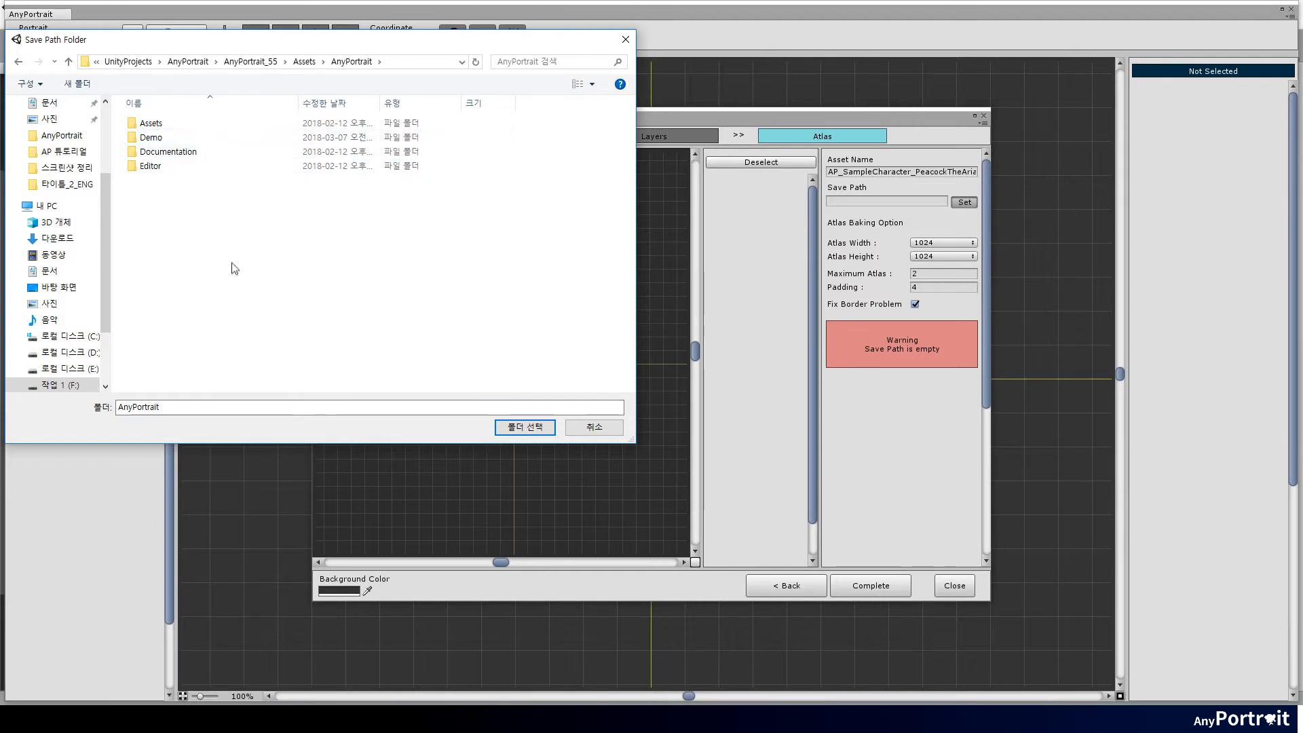
left_click(304, 63)
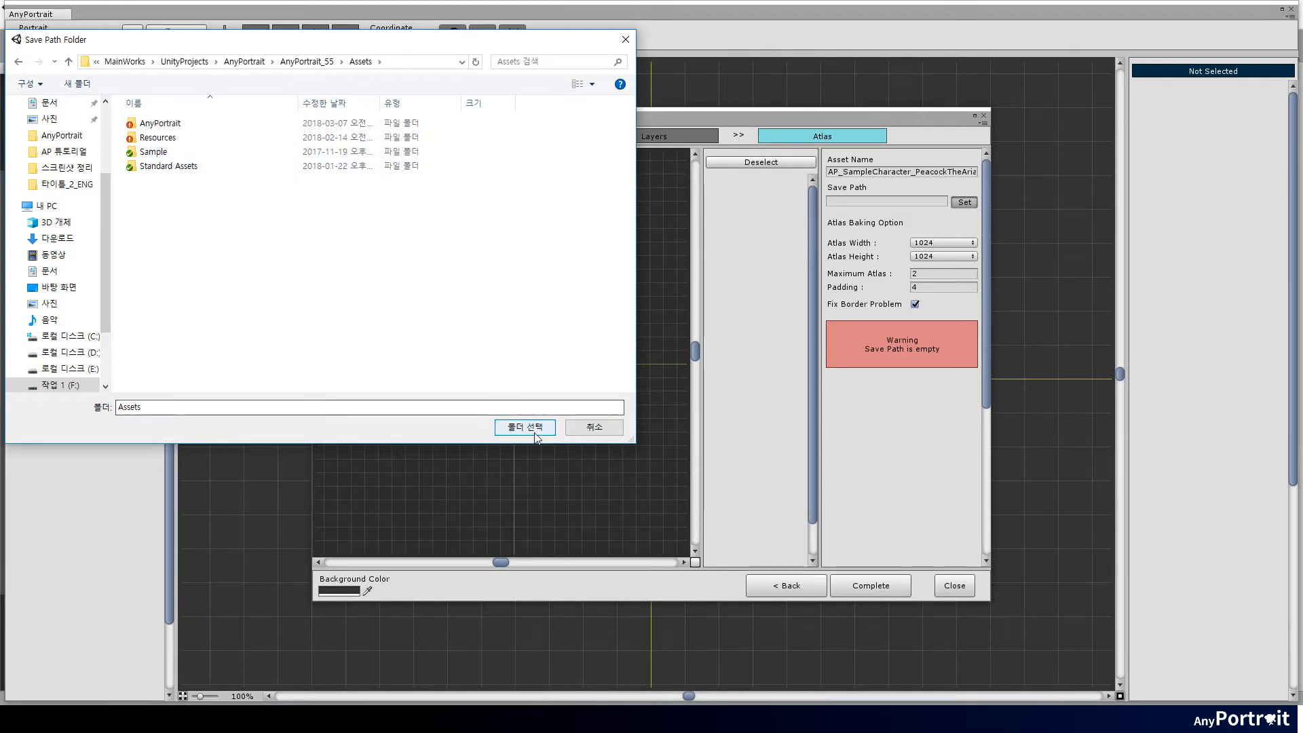
double_click(170, 152)
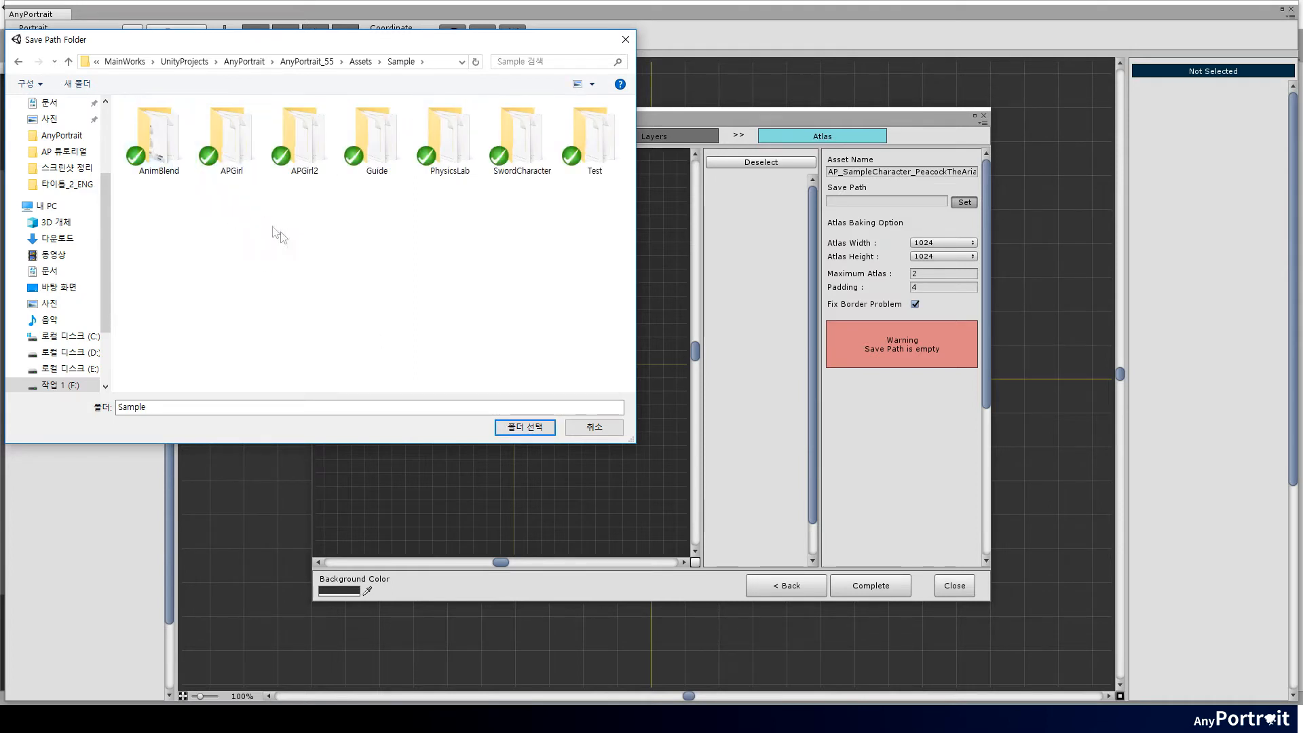
left_click(525, 426)
left_click(912, 172)
key("shift+Home")
key("BackSpace")
Keep the atlas width at 1024, set the maximum atlas count to 4, and bake the atlases.
left_click(934, 243)
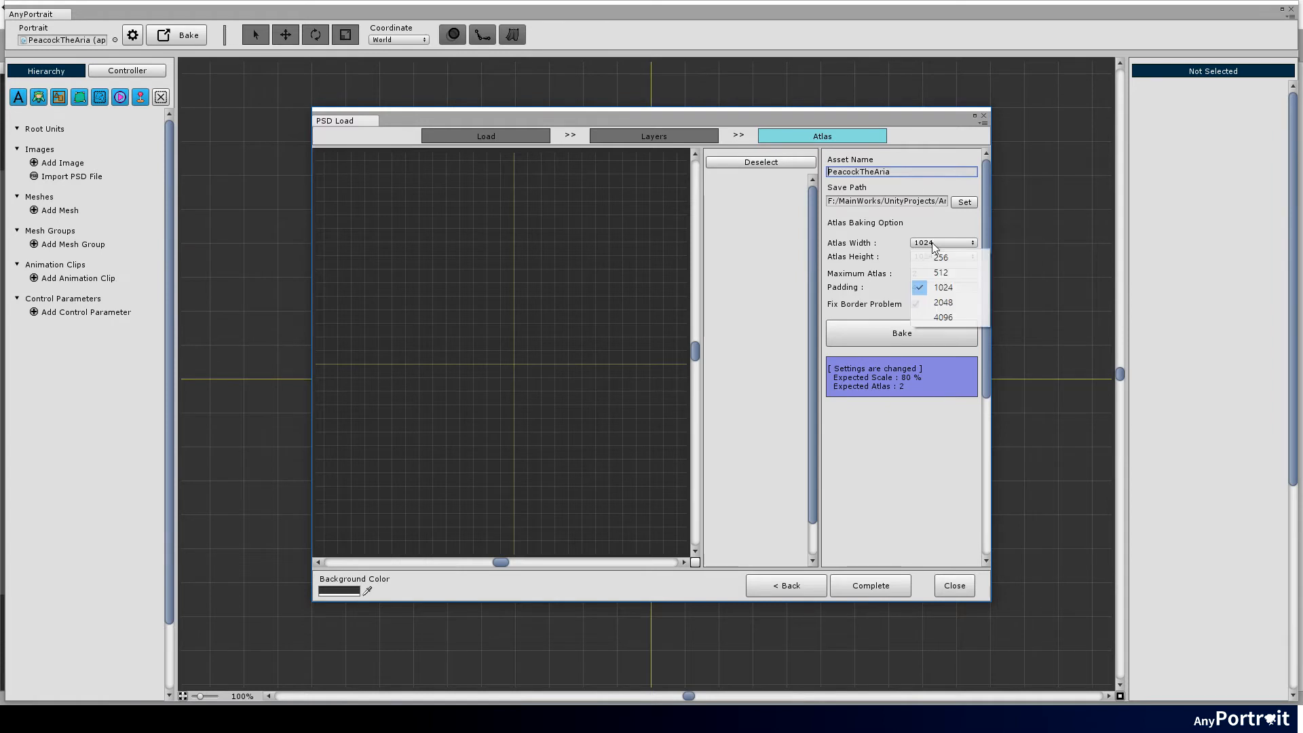
left_click(927, 286)
left_click(925, 274)
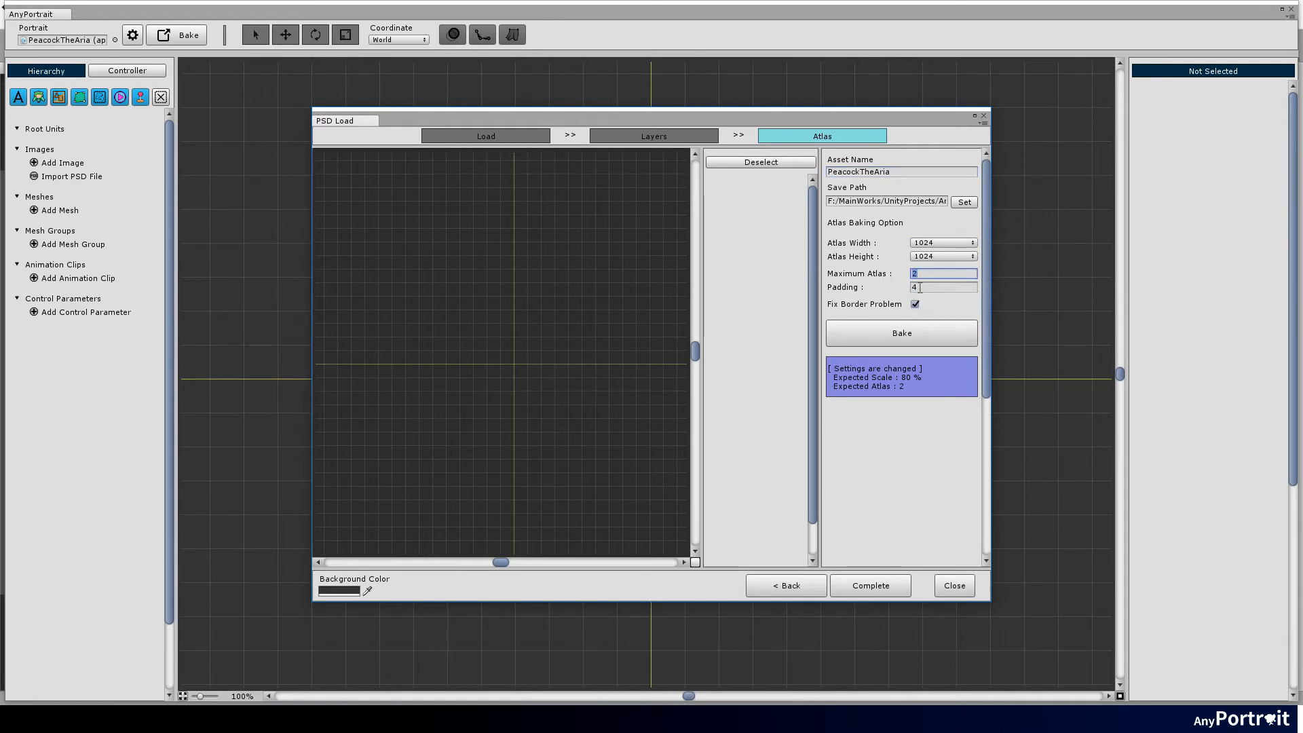
key("Return")
left_click(918, 331)
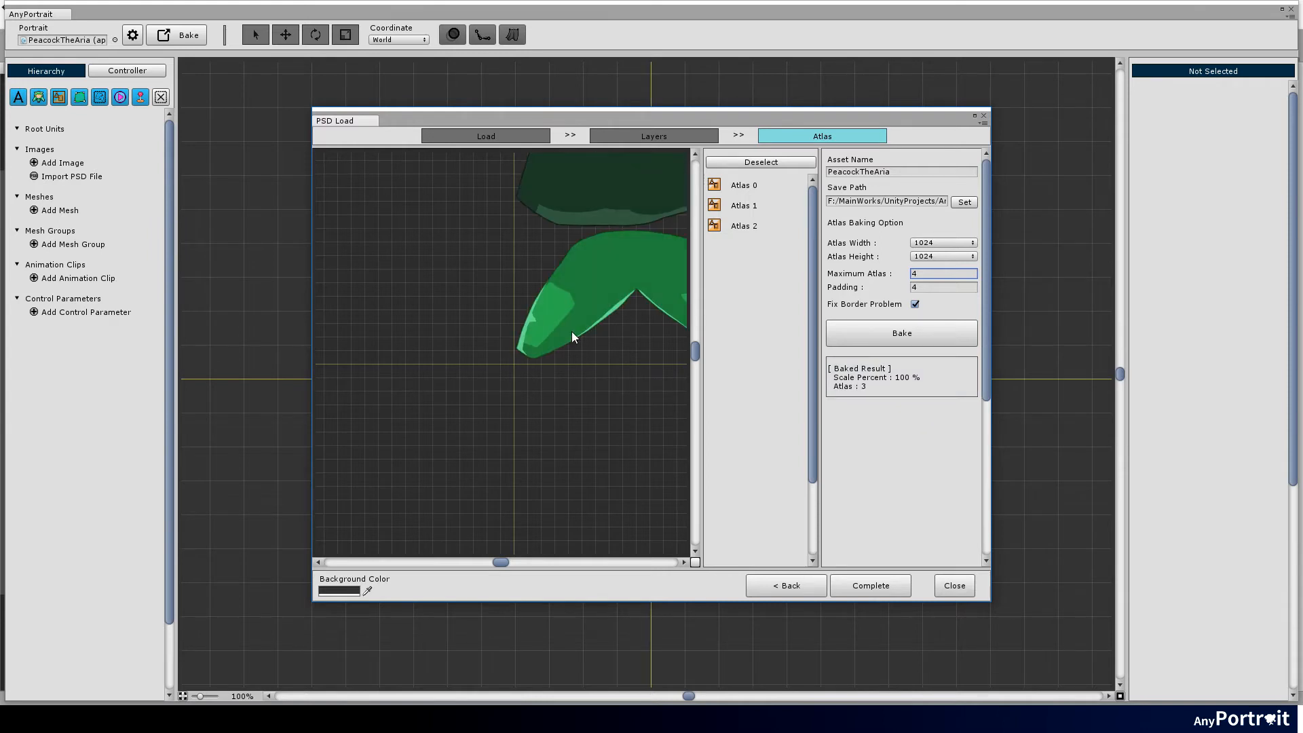
Examine how the character parts are laid out in the baked Atlas 0, Atlas 1 and Atlas 2.
scroll(566, 319, "down", 5)
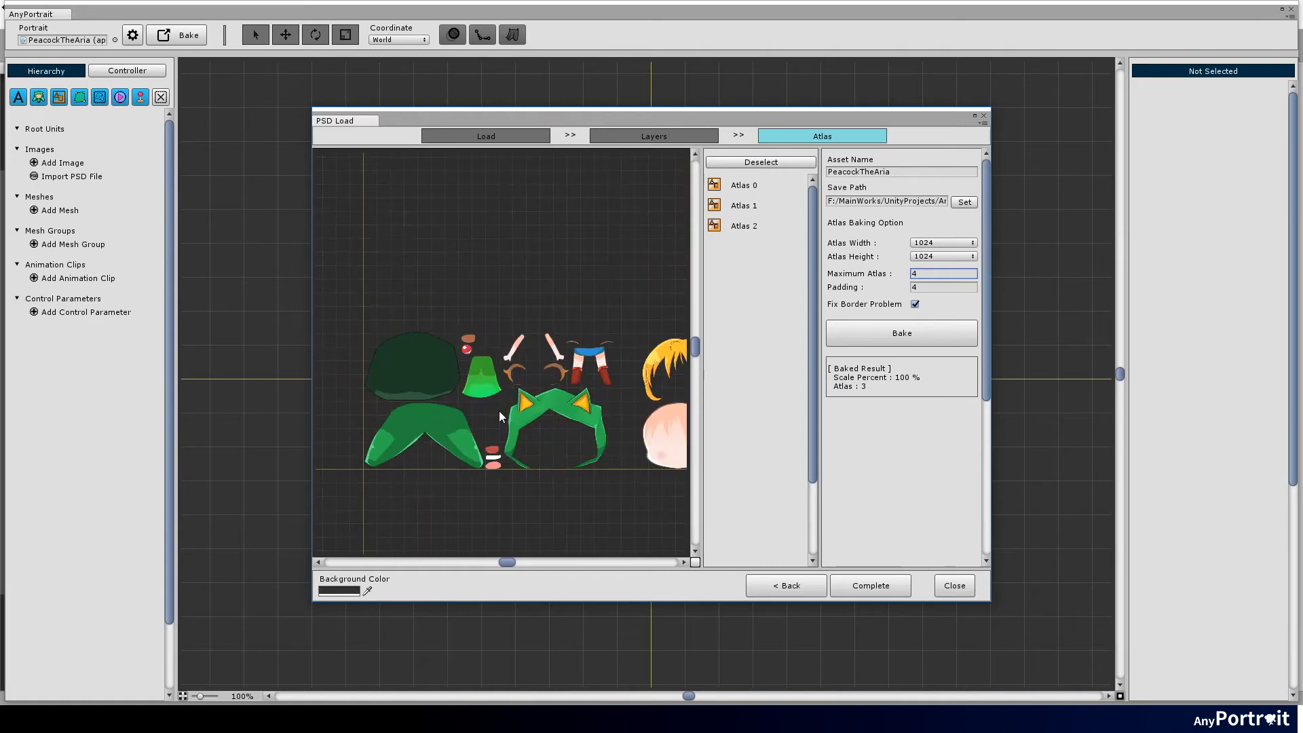
middle_click_drag(465, 388, 552, 374)
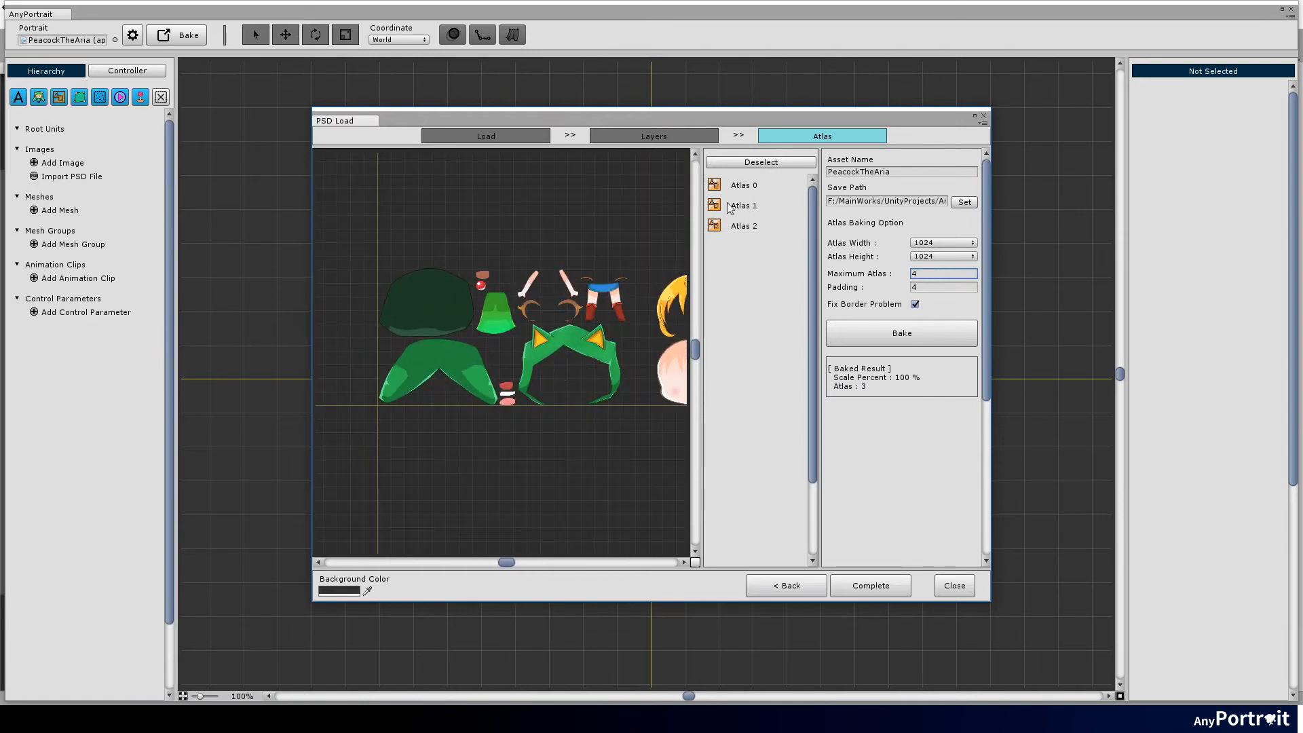
left_click(747, 187)
scroll(495, 340, "up", 3)
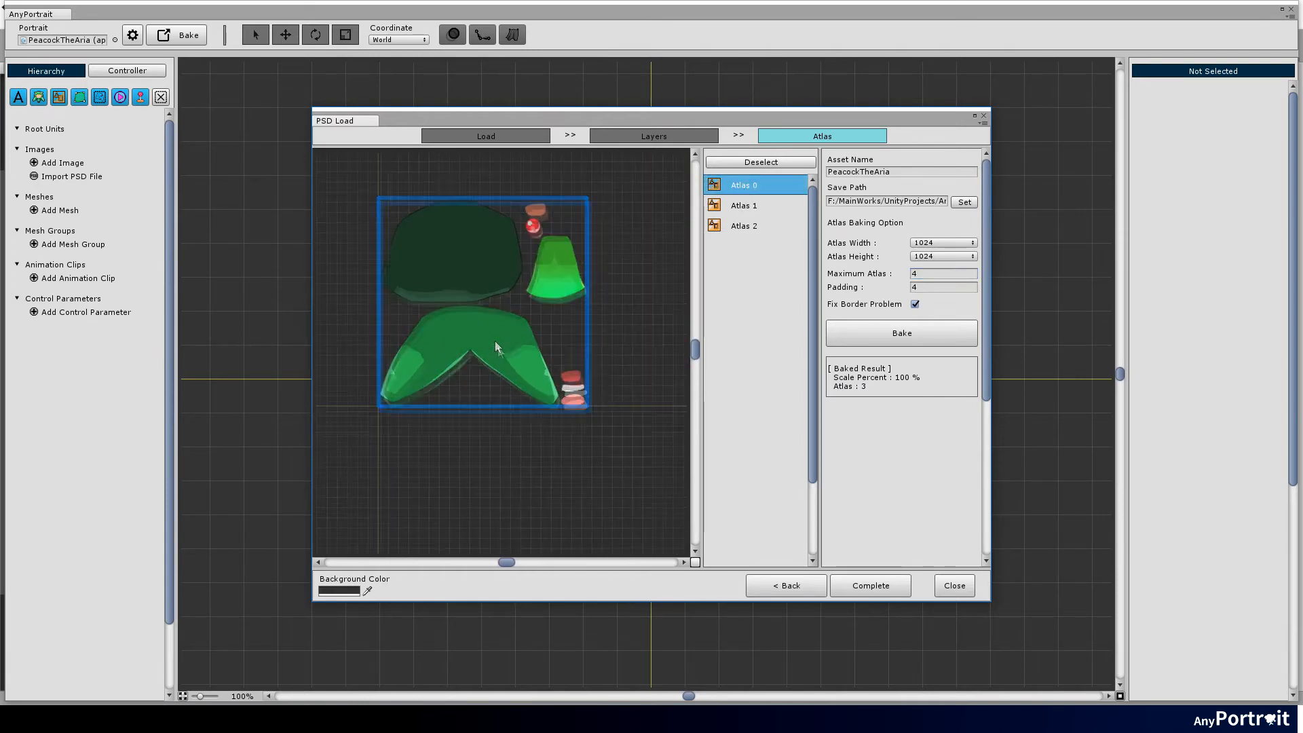
left_click(748, 207)
left_click(747, 227)
left_click(750, 206)
left_click(746, 186)
scroll(575, 353, "up", 3)
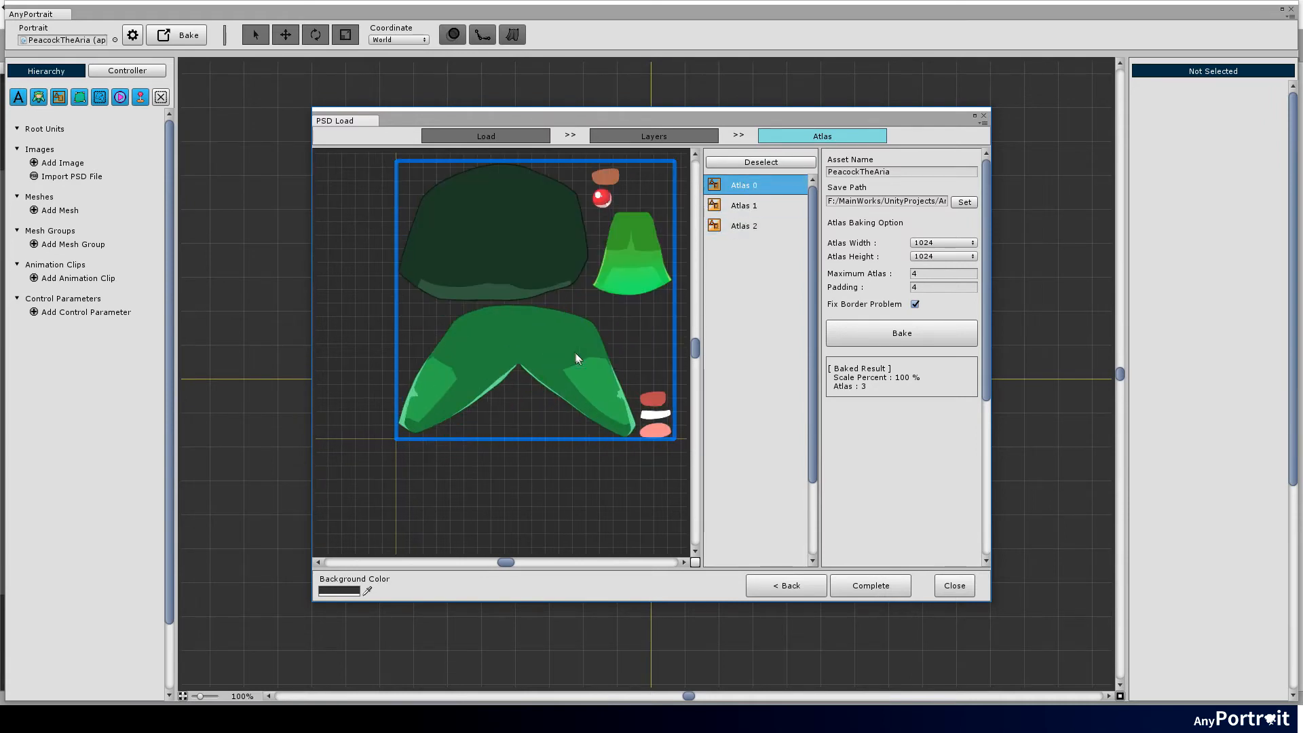
left_click(747, 206)
left_click(750, 226)
left_click(757, 207)
left_click(752, 186)
left_click(755, 207)
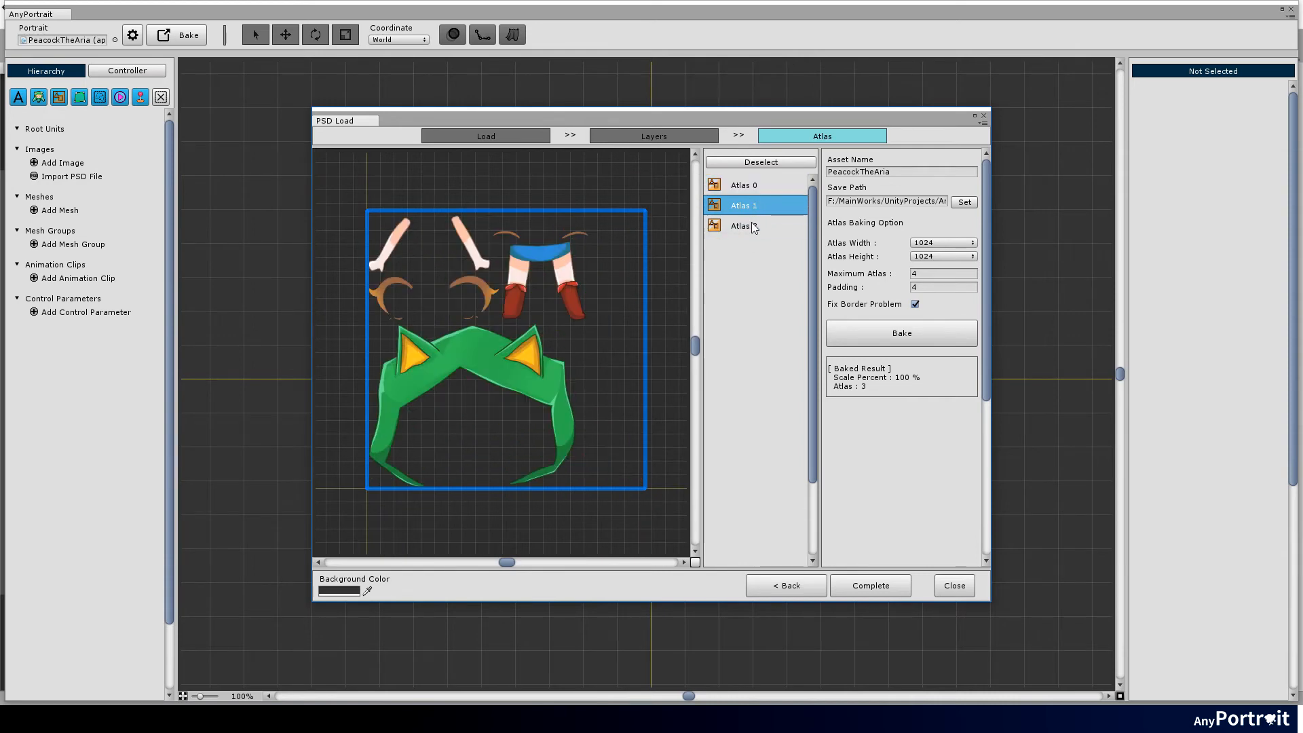
left_click(753, 224)
left_click(752, 206)
left_click(753, 186)
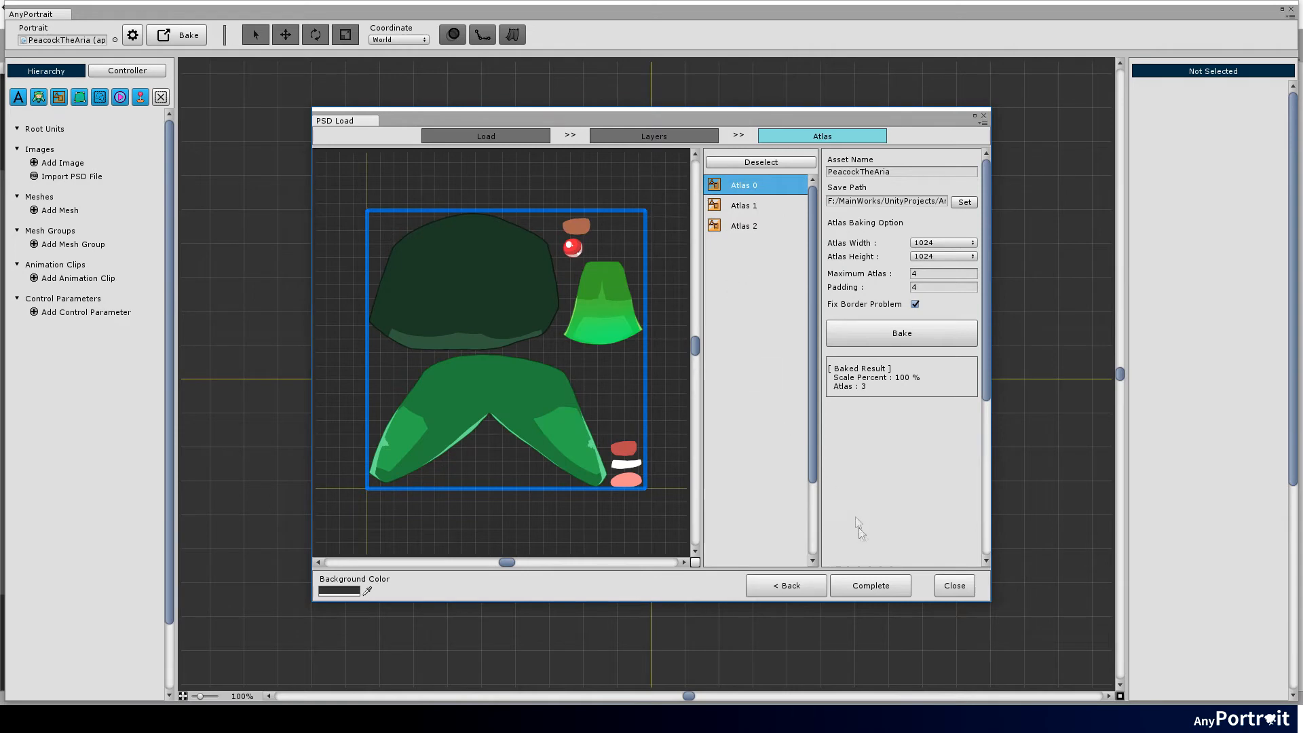
Complete the PSD import with the baked atlases.
left_click(880, 589)
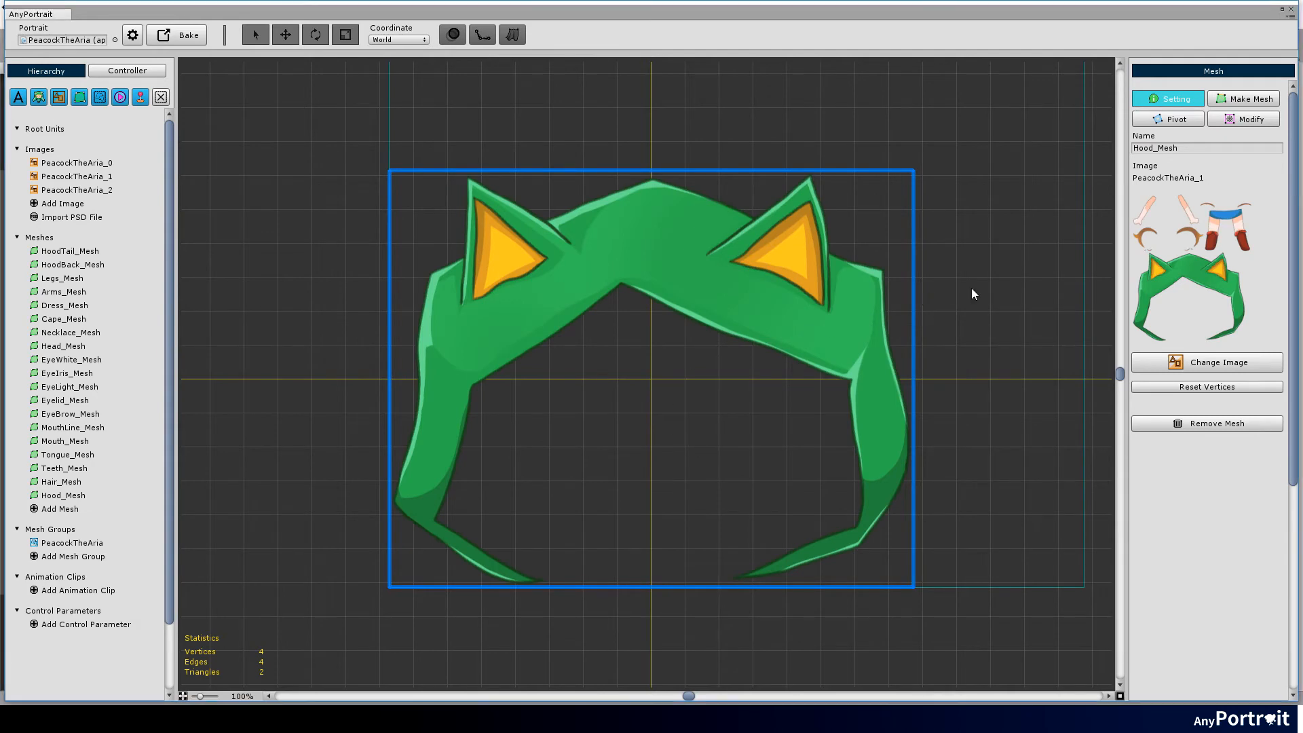
Examine the three imported PeacockTheAria images and the part meshes, from the hood tail and legs to the mouth and teeth.
left_click(82, 164)
left_click(85, 178)
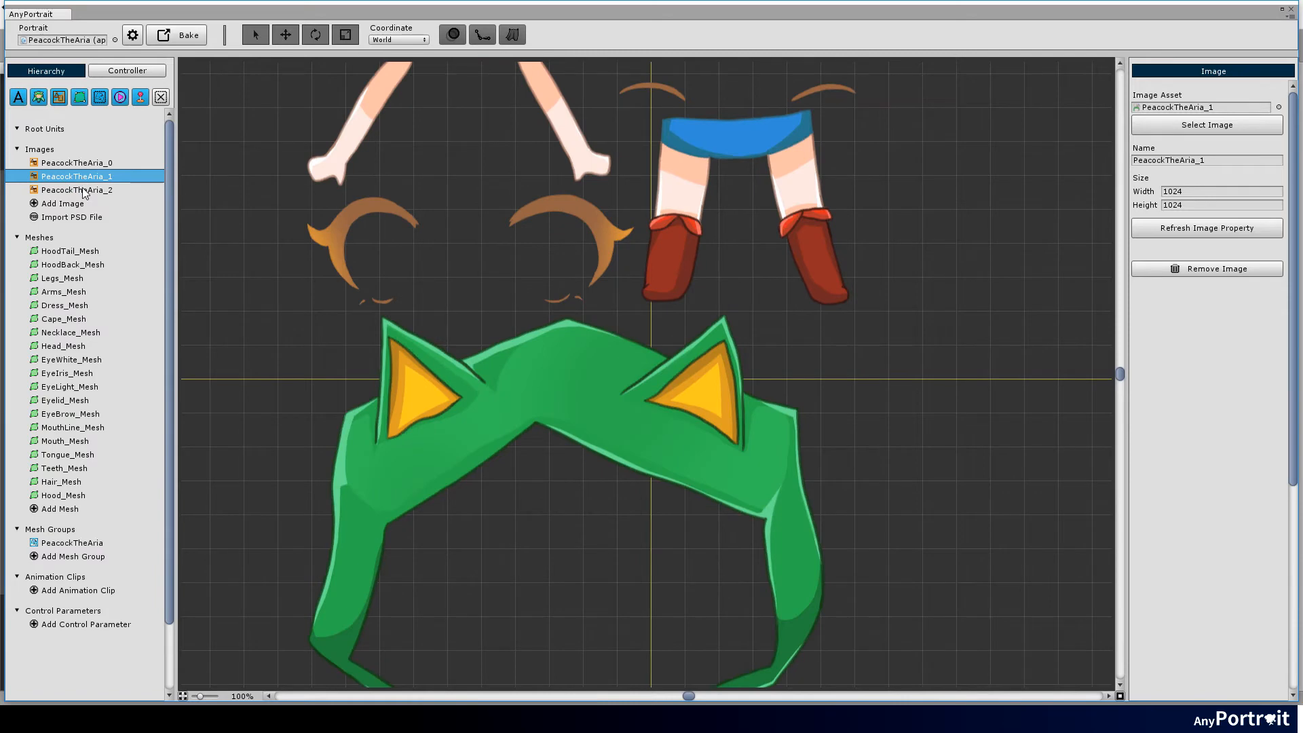
left_click(84, 191)
left_click(68, 251)
left_click(69, 278)
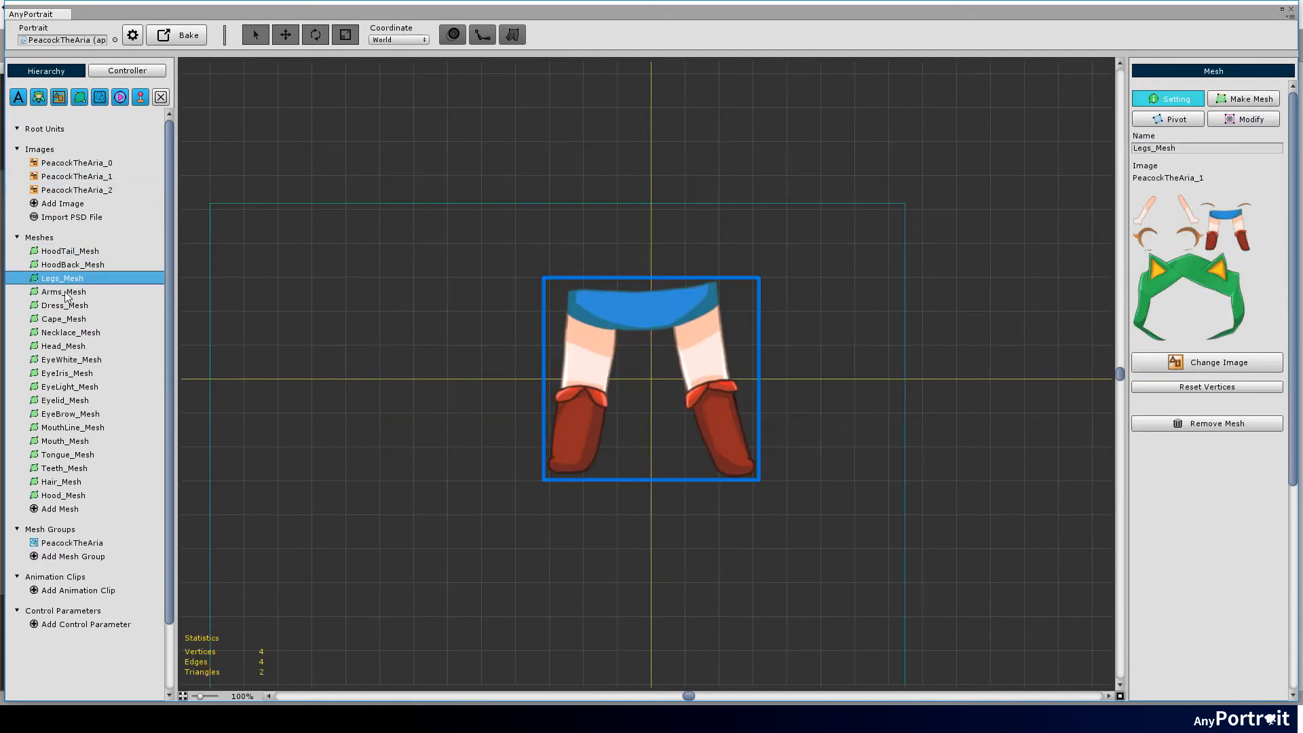
left_click(66, 292)
left_click(66, 319)
left_click(68, 332)
left_click(66, 368)
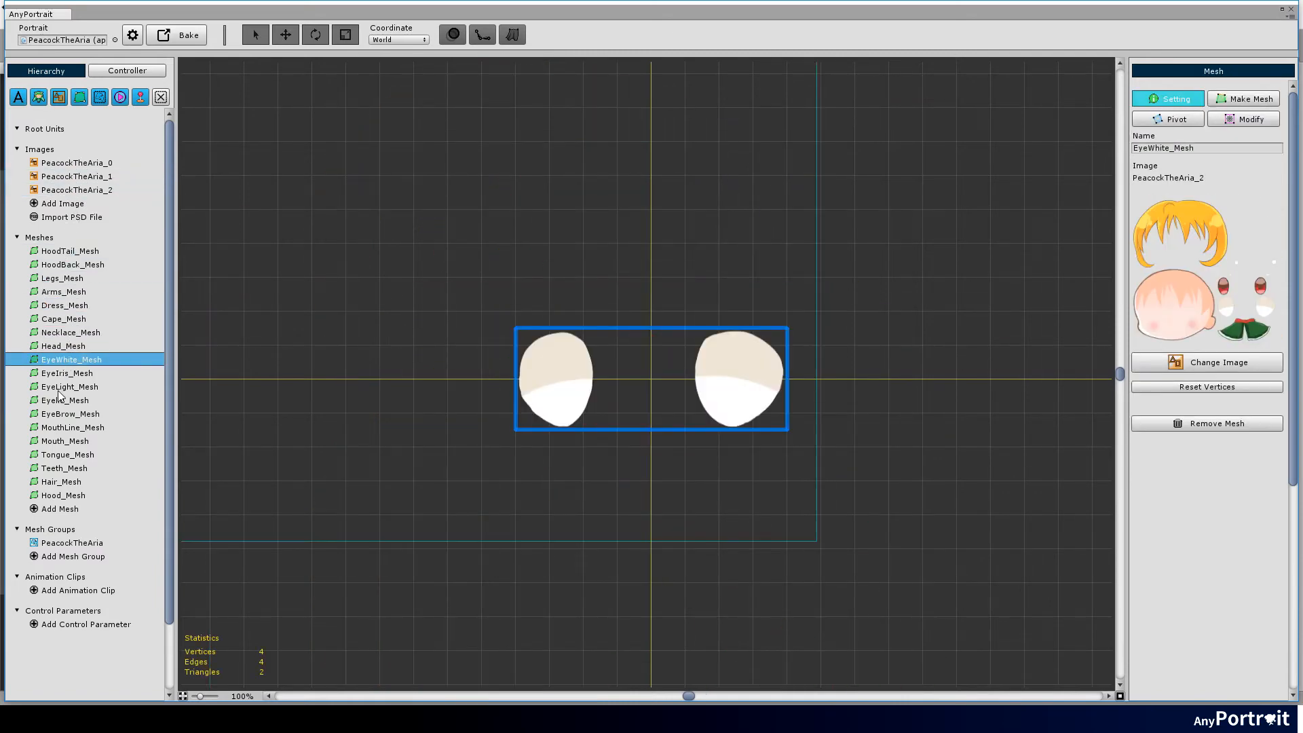
left_click(60, 388)
left_click(64, 414)
left_click(68, 441)
left_click(67, 455)
left_click(70, 468)
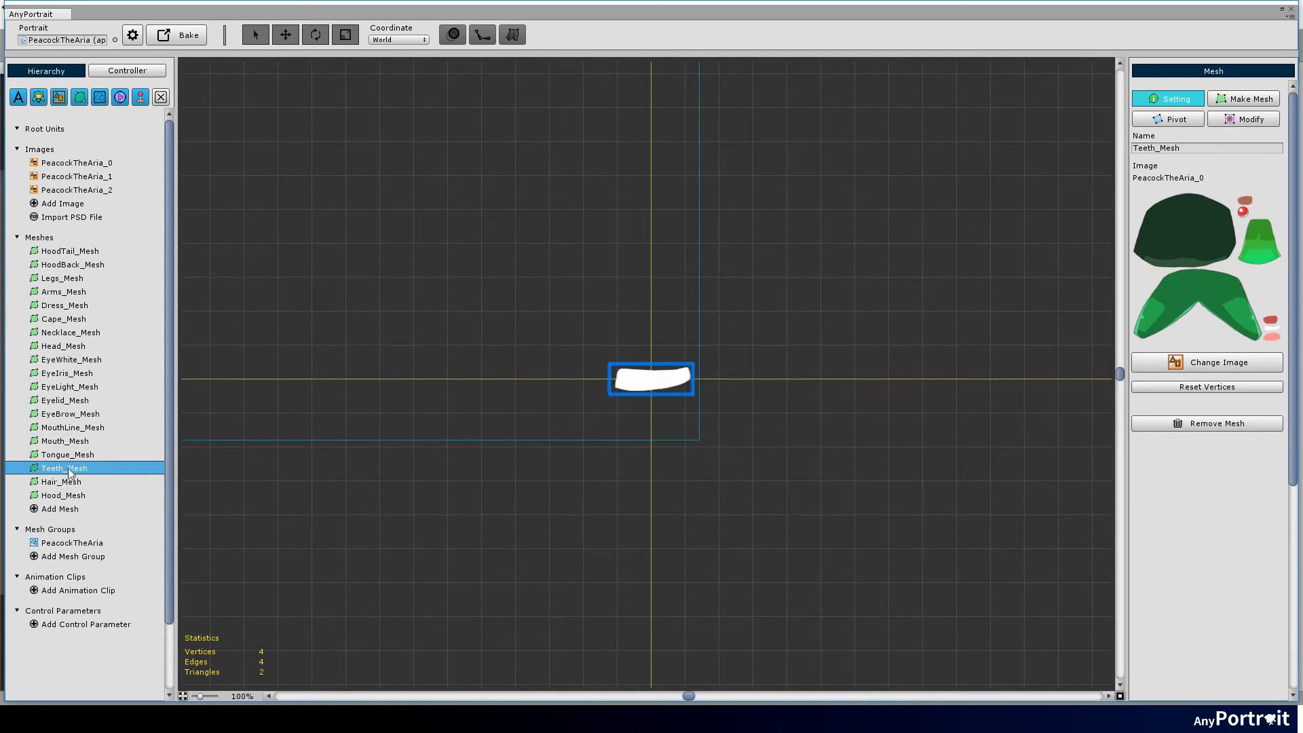
Examine the hair and hood meshes and the PeacockTheAria_0 atlas image.
left_click(61, 482)
left_click(63, 496)
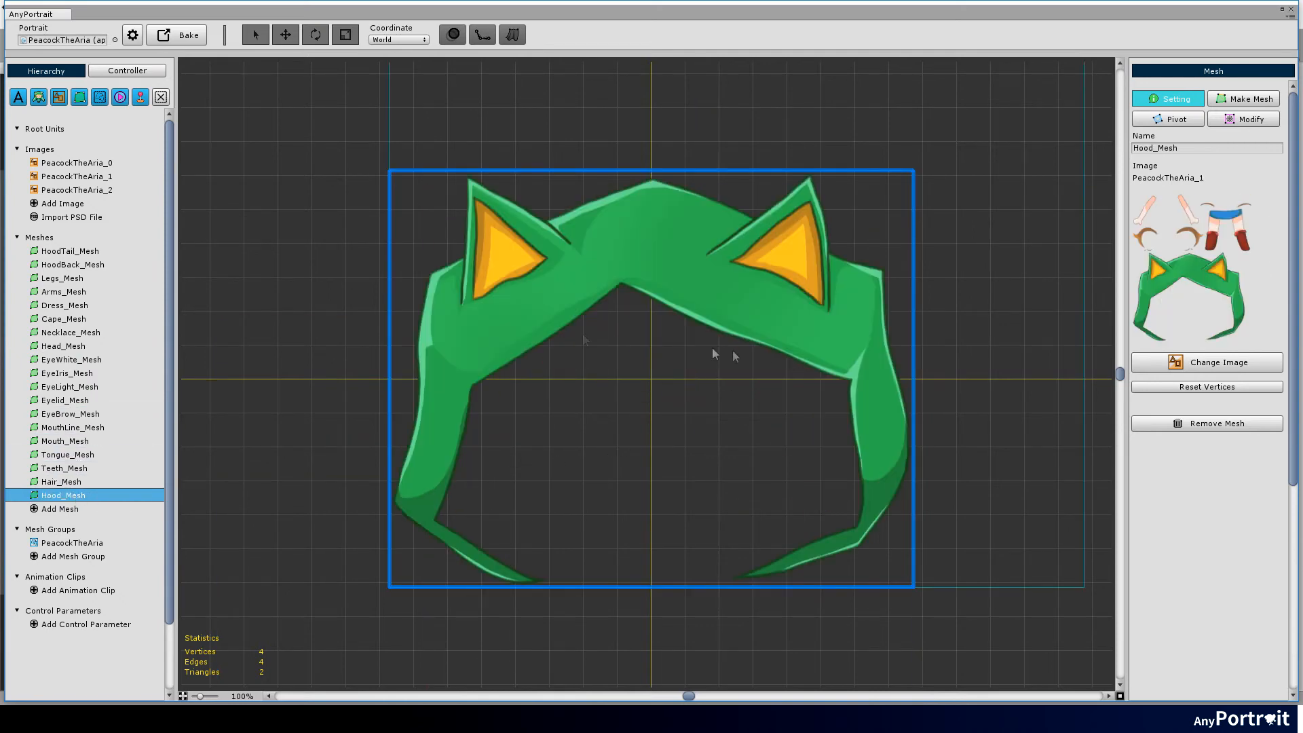
left_click(92, 164)
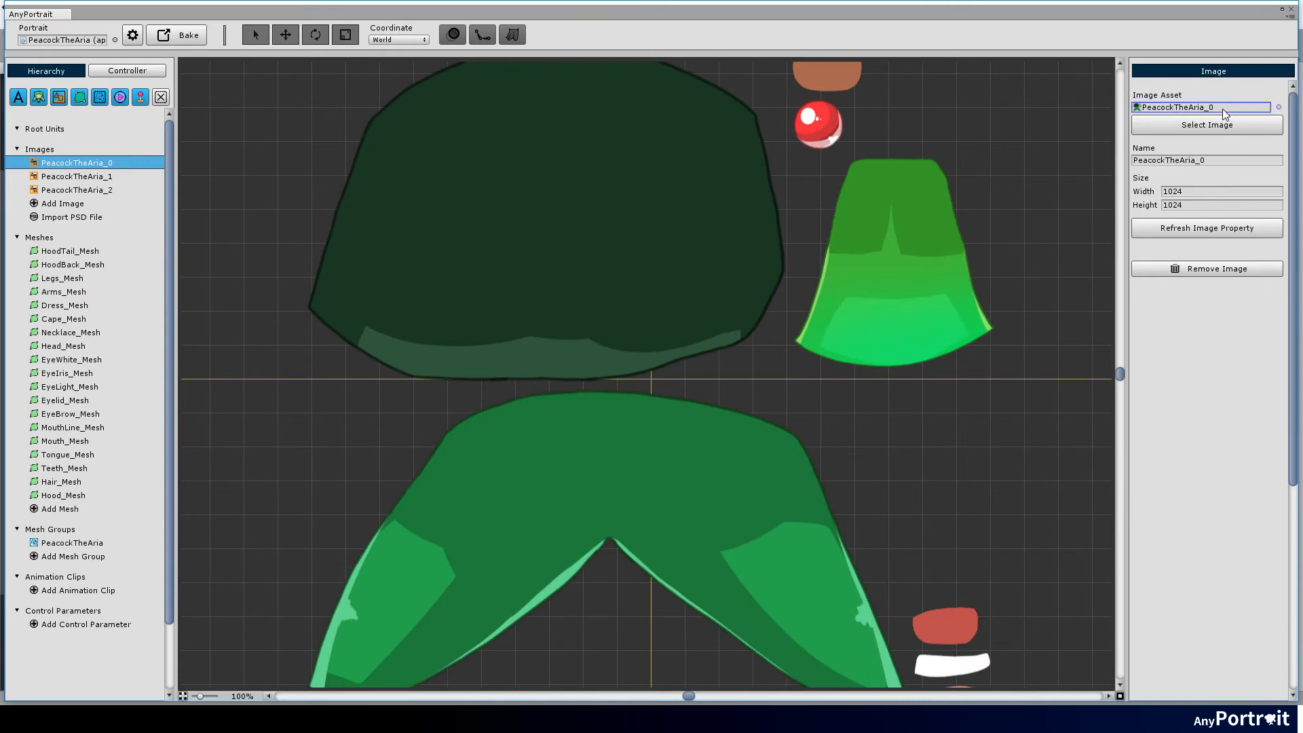
Close the AnyPortrait editor and, for the PeacockTheAria_0 texture in Unity, turn off mip map generation and set compression to None.
left_click(1292, 9)
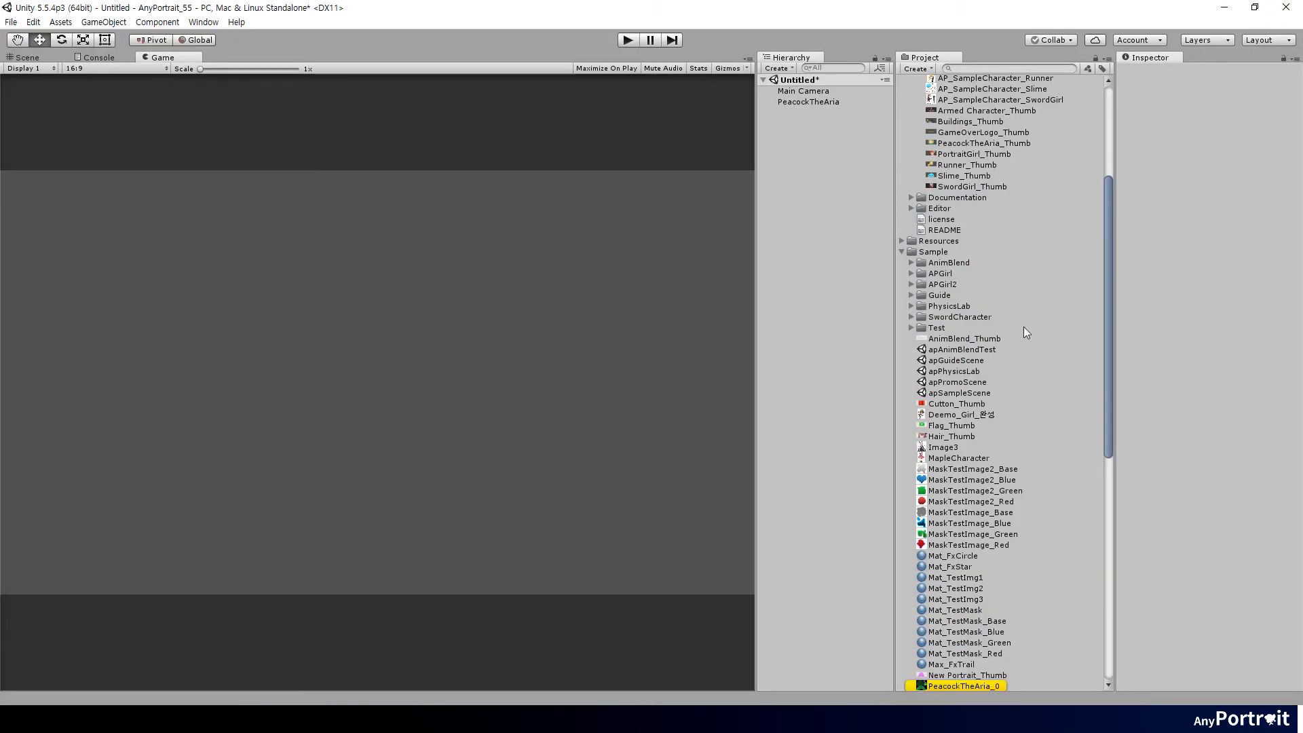
scroll(1018, 407, "down", 5)
left_click(971, 443)
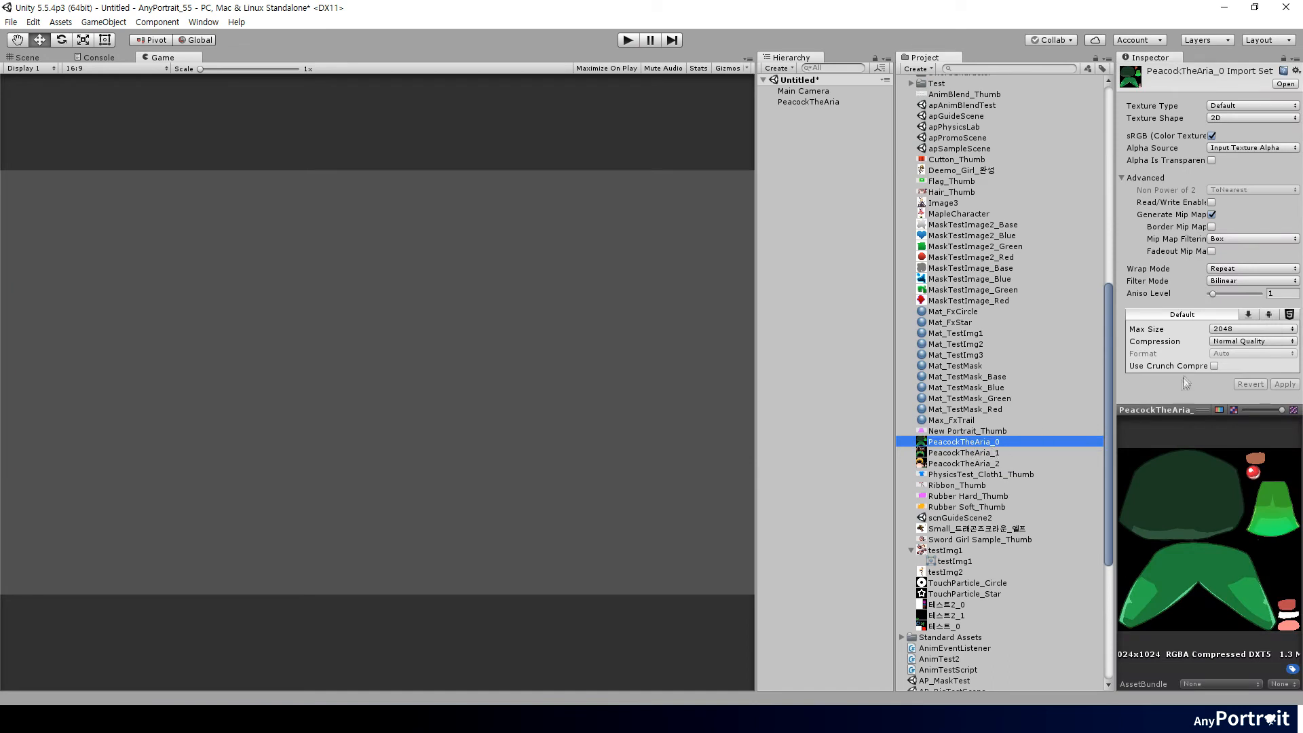
left_click_drag(1114, 370, 1070, 372)
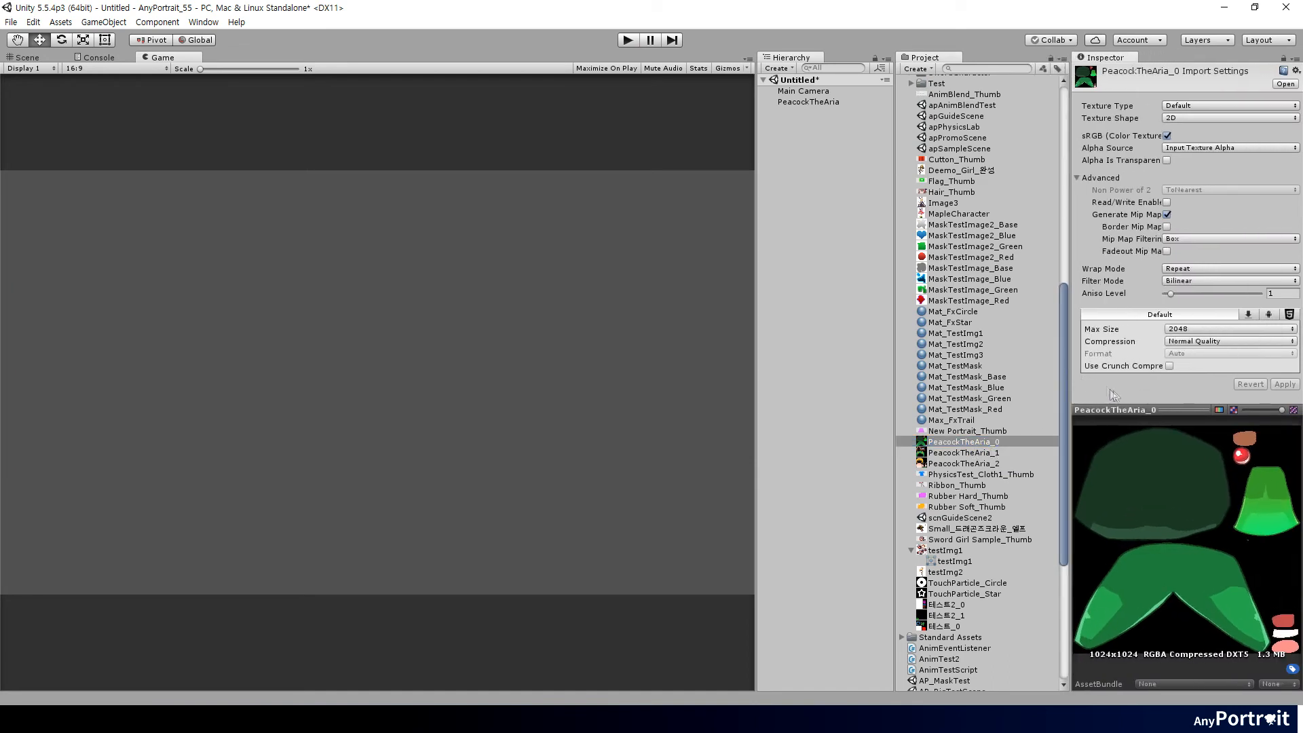
left_click(1167, 214)
left_click(1188, 305)
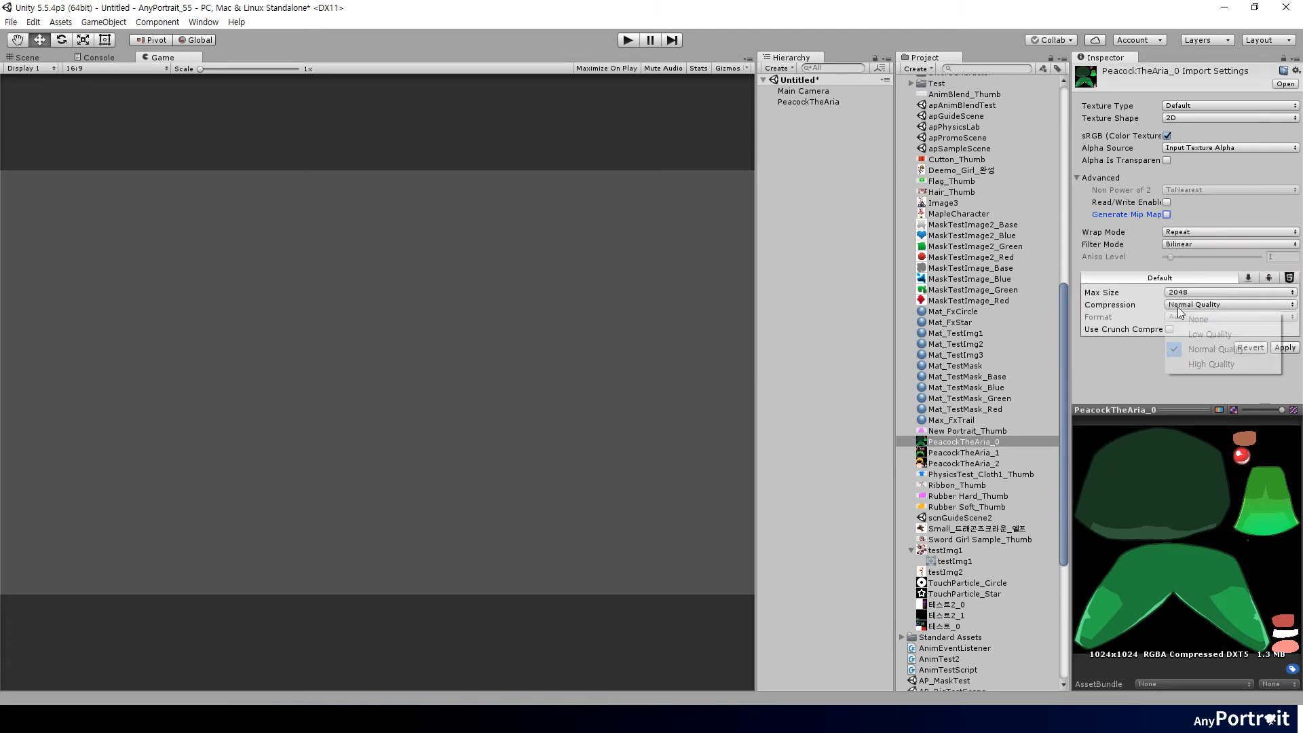
left_click(1196, 319)
For the PeacockTheAria_1 and PeacockTheAria_2 textures together, turn off mip map generation, set compression to None, and apply the import settings.
left_click(995, 452)
left_click(998, 463, "shift")
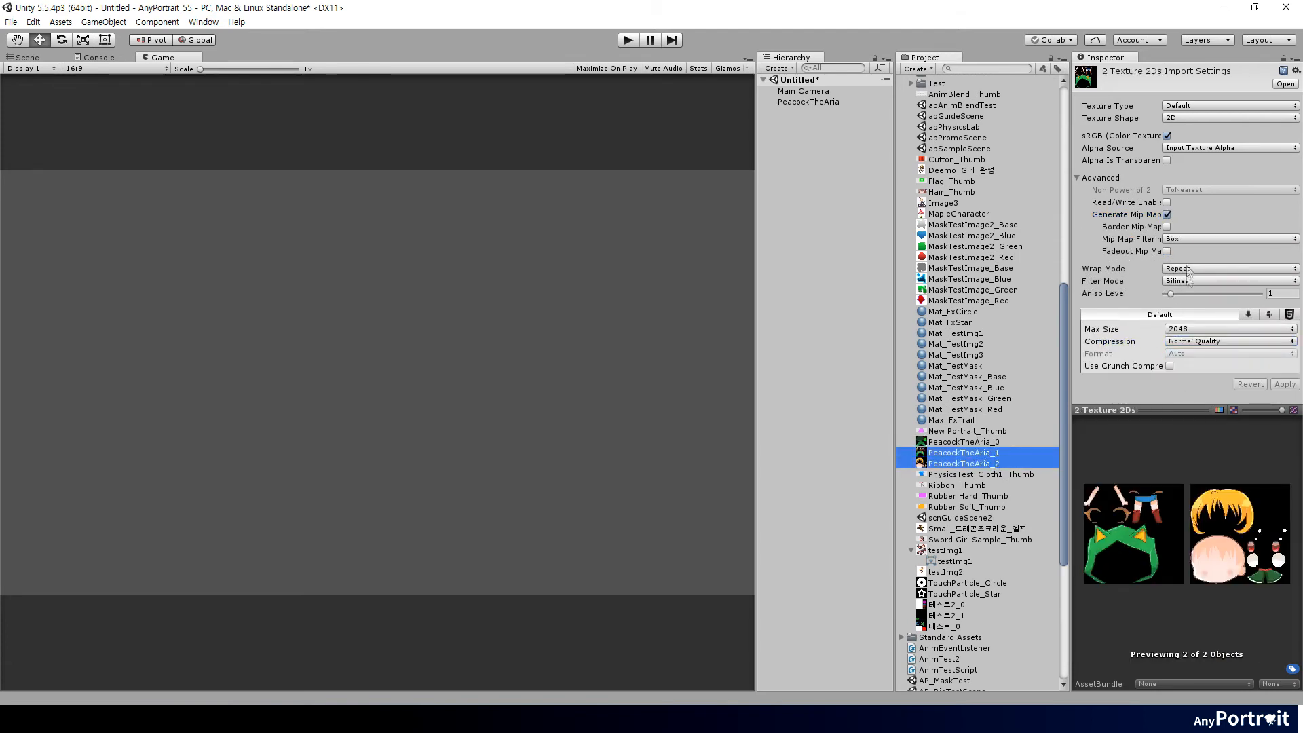
left_click(1167, 214)
left_click(1228, 305)
left_click(1196, 317)
left_click(1283, 335)
Reopen the AnyPortrait editor.
left_click(204, 22)
mouse_move(136, 72)
left_click(251, 72)
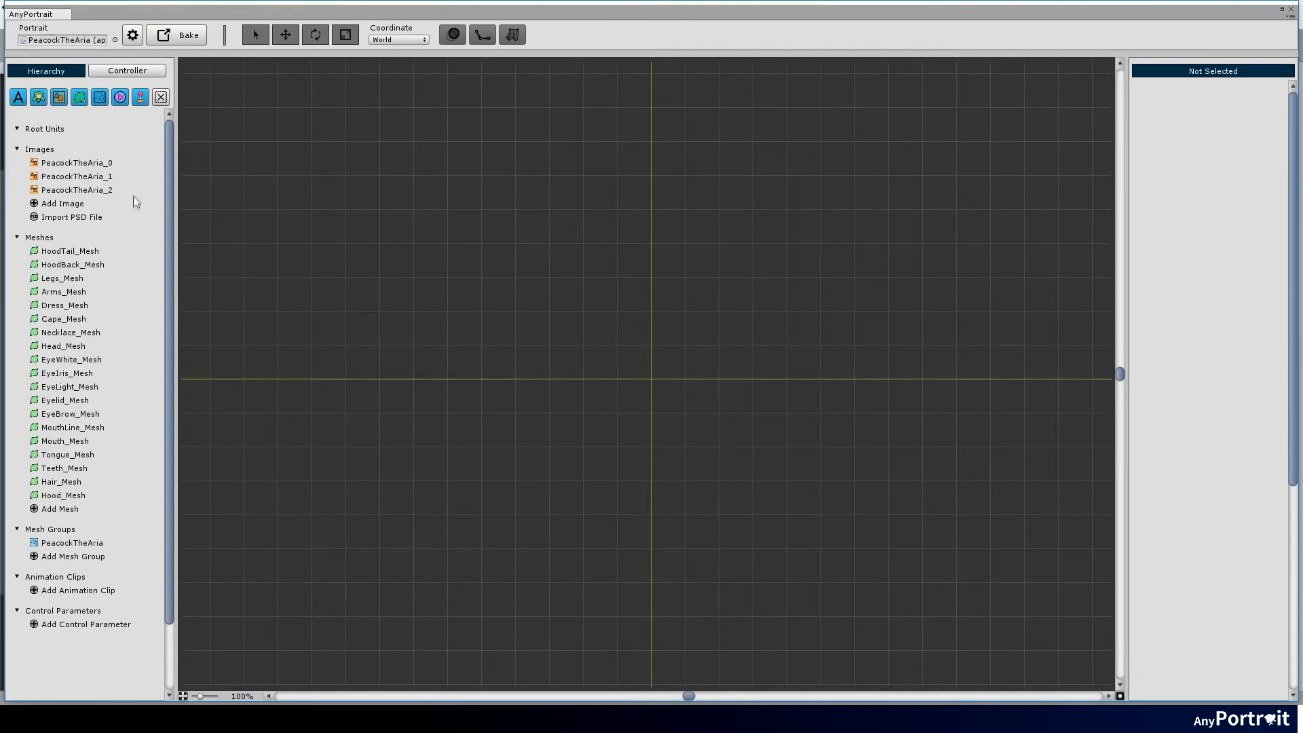
Examine the PeacockTheAria_0, PeacockTheAria_1 and PeacockTheAria_2 images after the import setting changes.
left_click(68, 428)
left_click(102, 165)
scroll(636, 366, "down", 2)
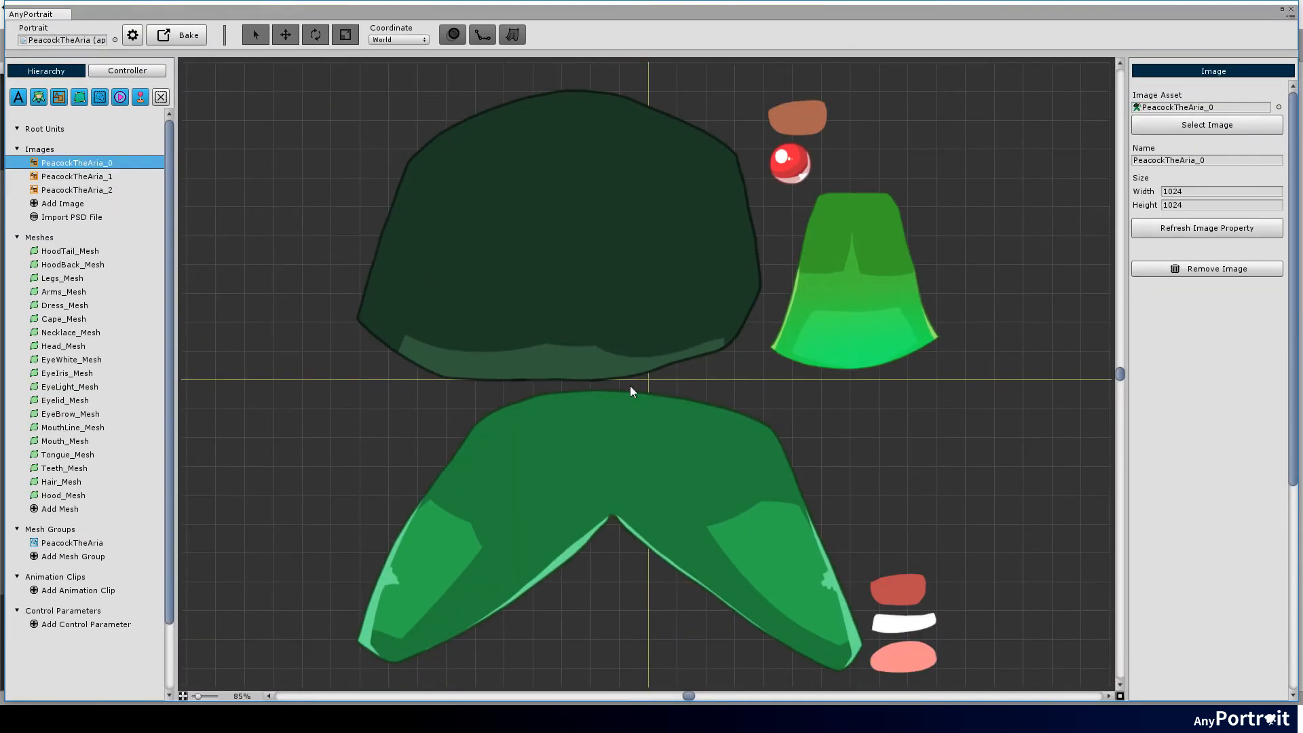
left_click(96, 176)
left_click(102, 190)
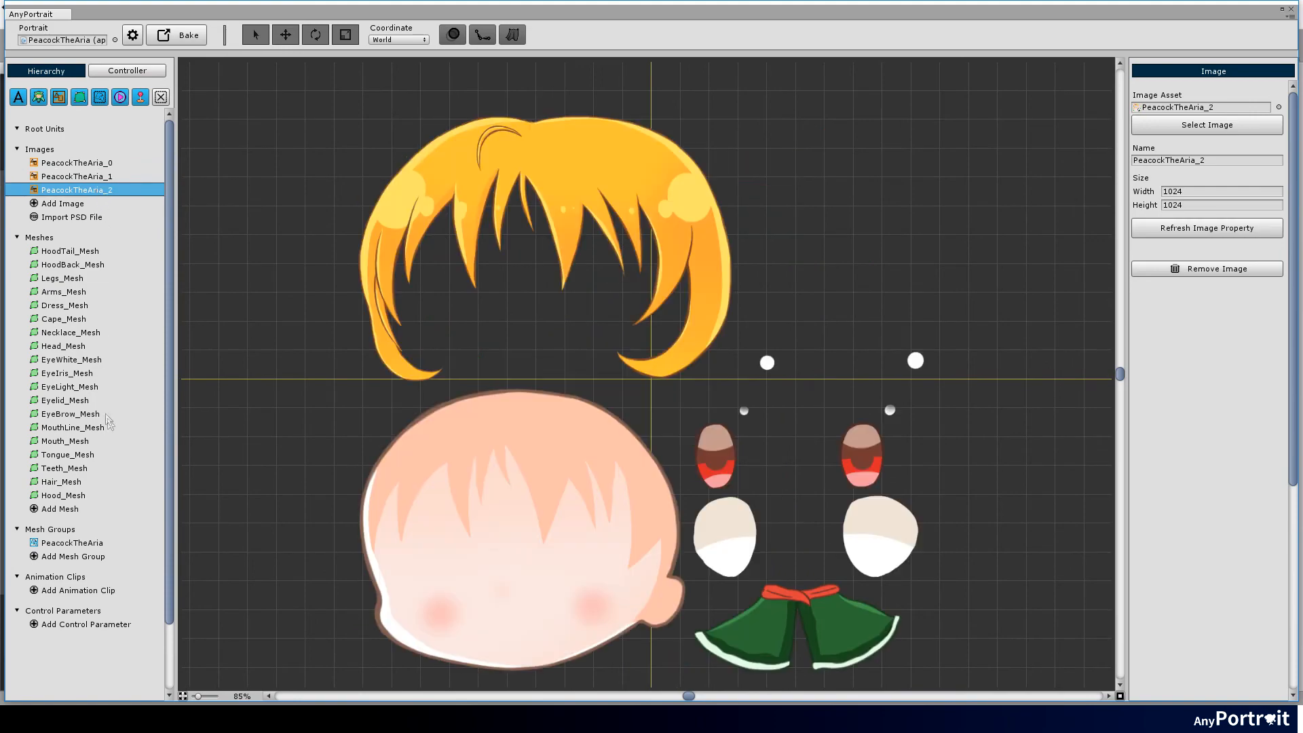
Register the PeacockTheAria mesh group as a root unit and open that root unit.
left_click(90, 543)
scroll(610, 328, "down", 2)
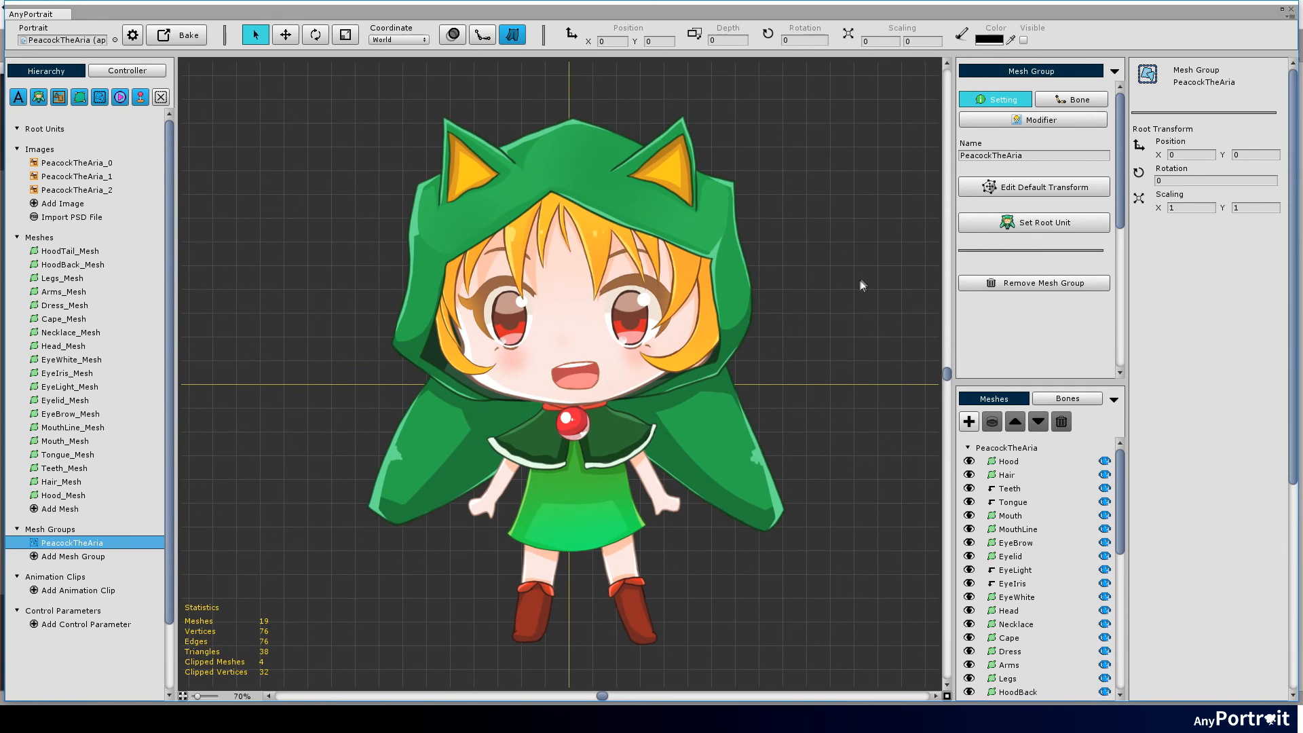
left_click(1023, 224)
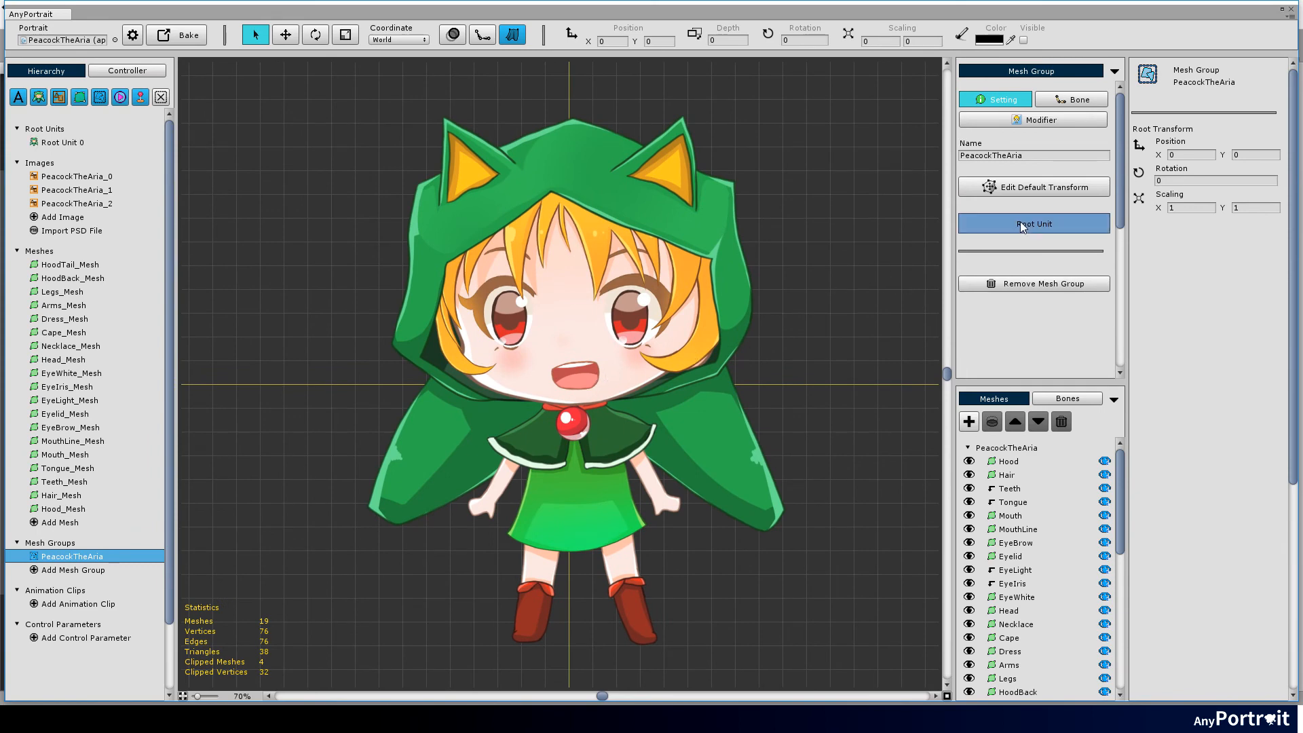
left_click(99, 144)
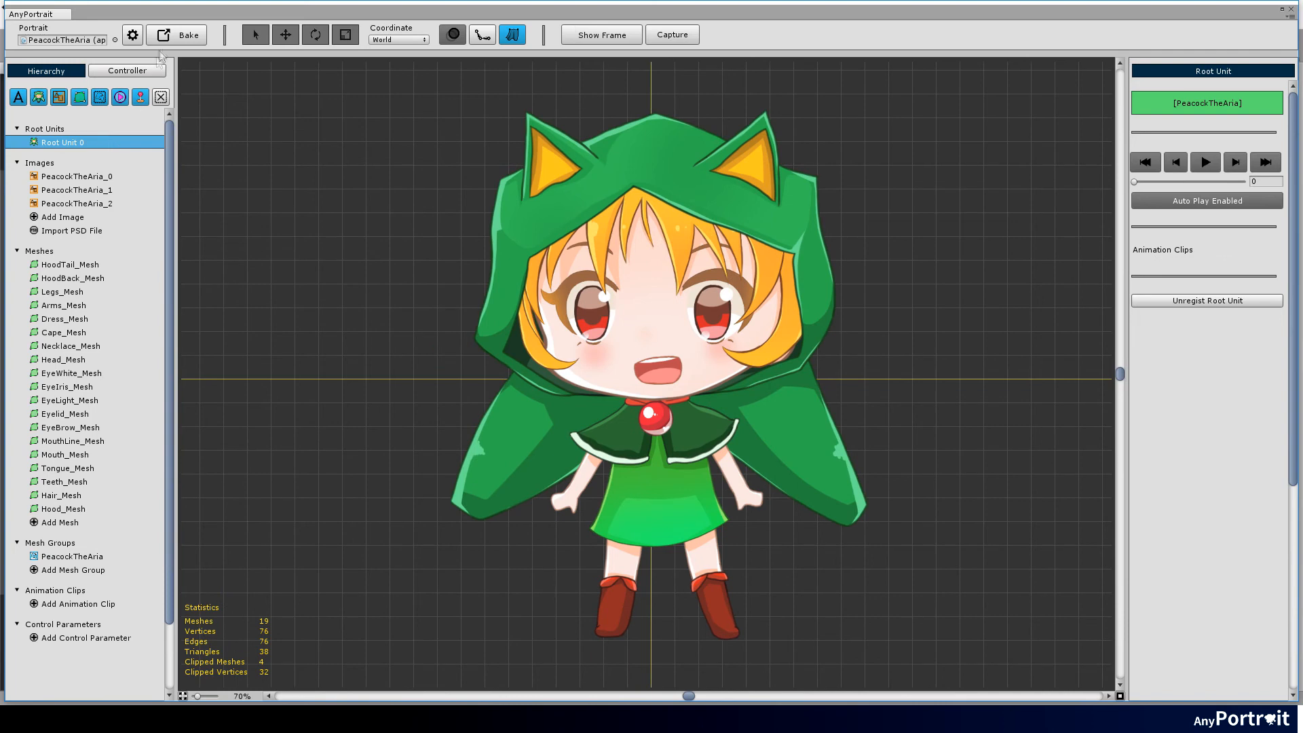
Bake the PeacockTheAria portrait with bake scale 0.01 and Z per depth 1.
left_click(178, 35)
left_click(730, 349)
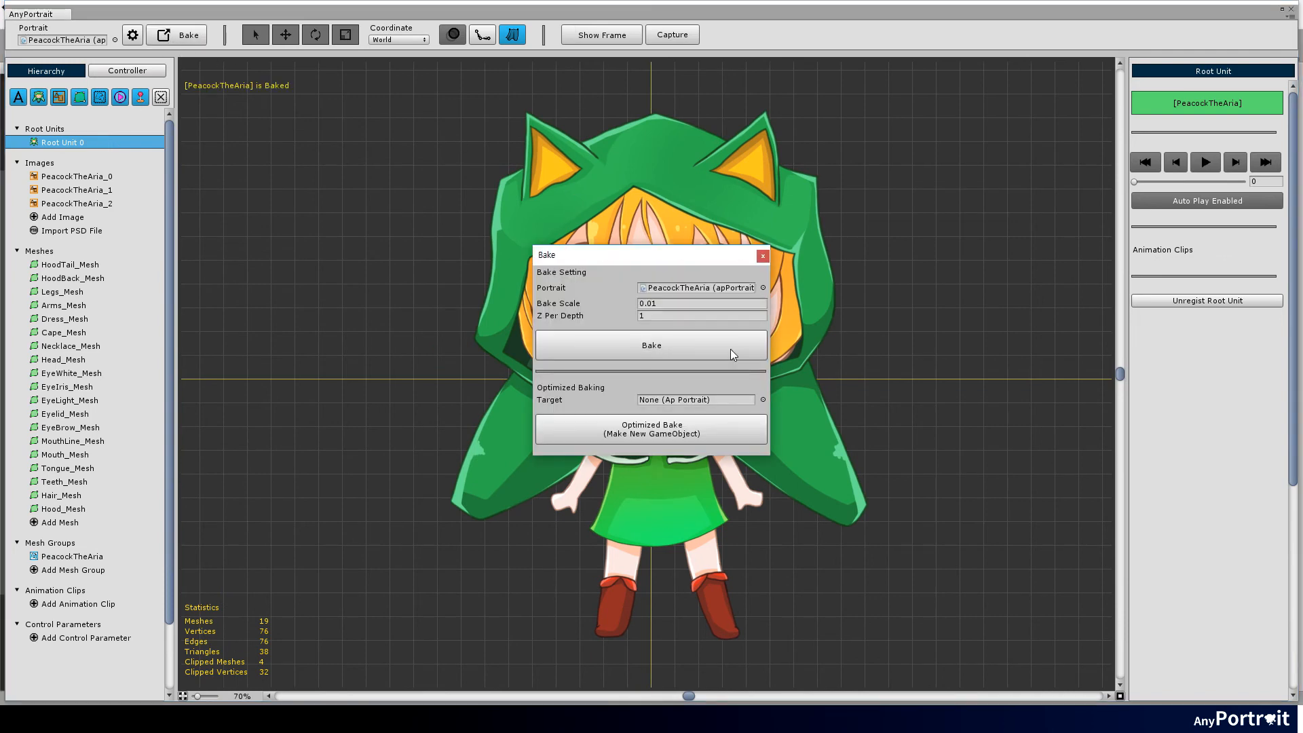
left_click(763, 257)
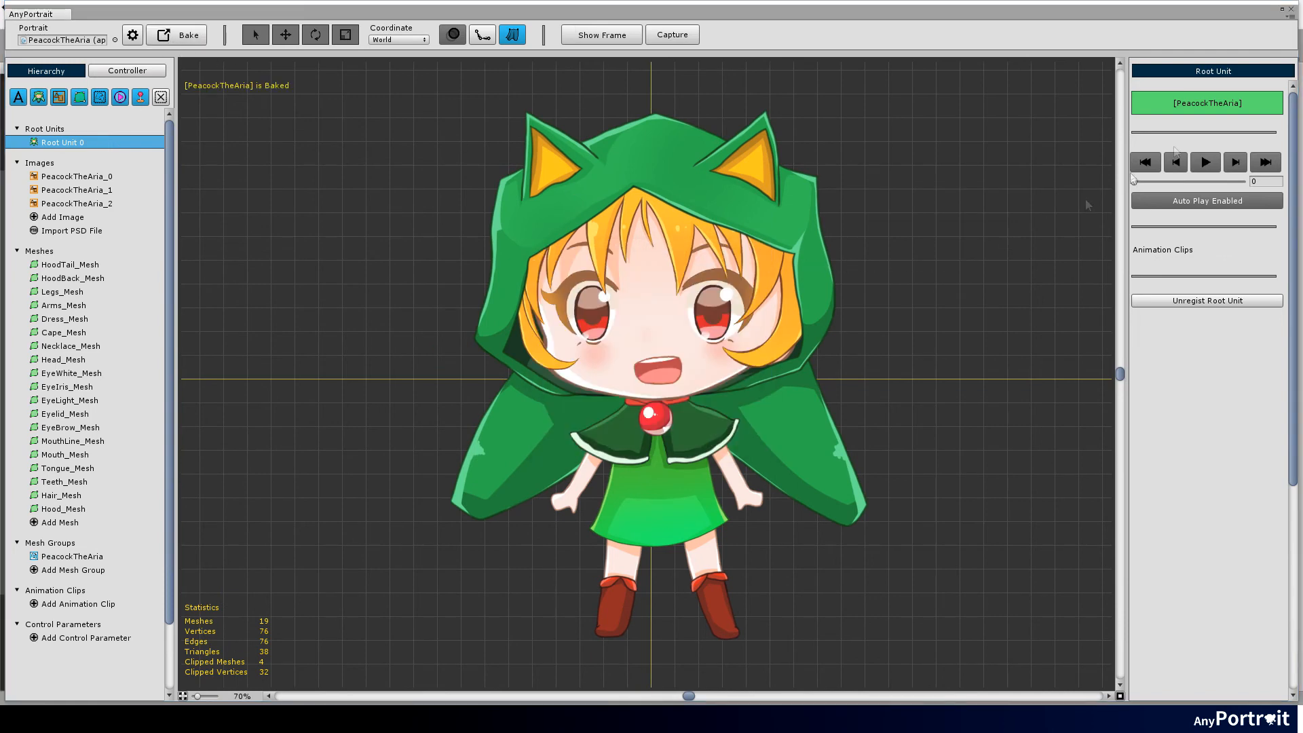
Return to the Unity scene and check the baked character's colours in a short play mode run.
left_click(1290, 9)
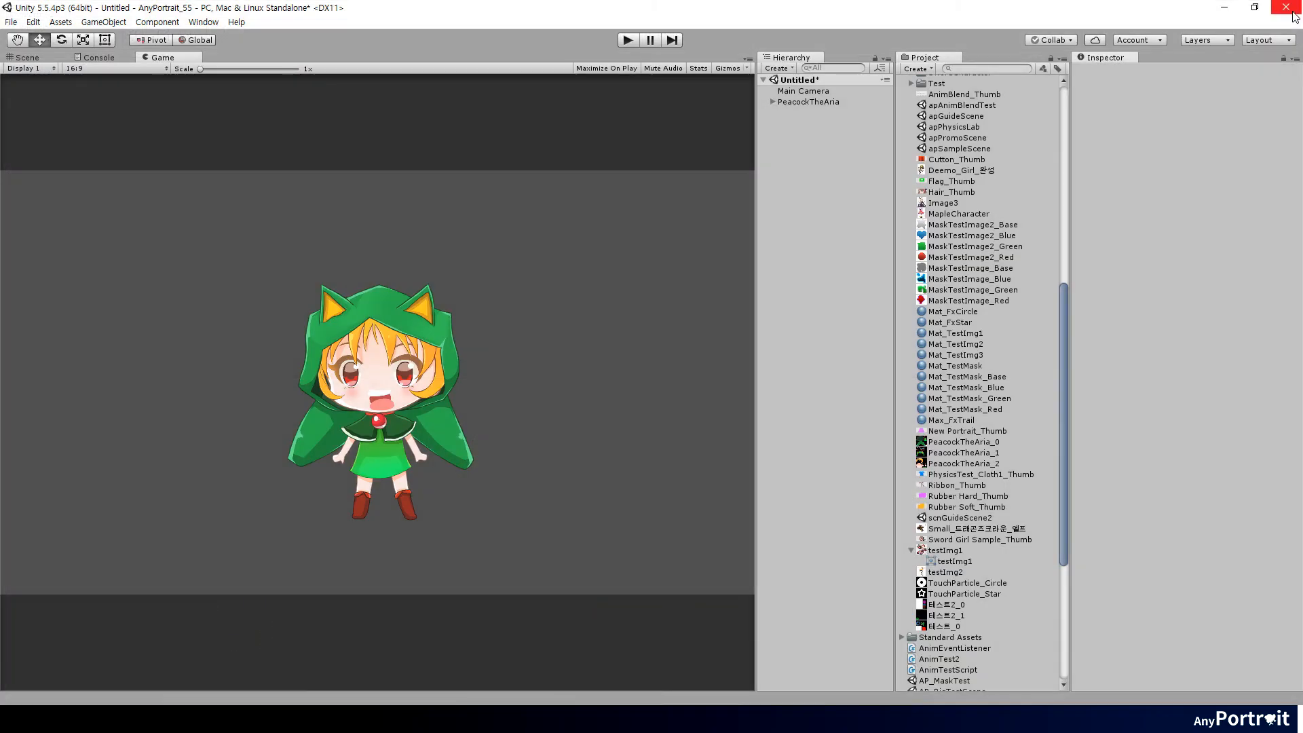
left_click(631, 41)
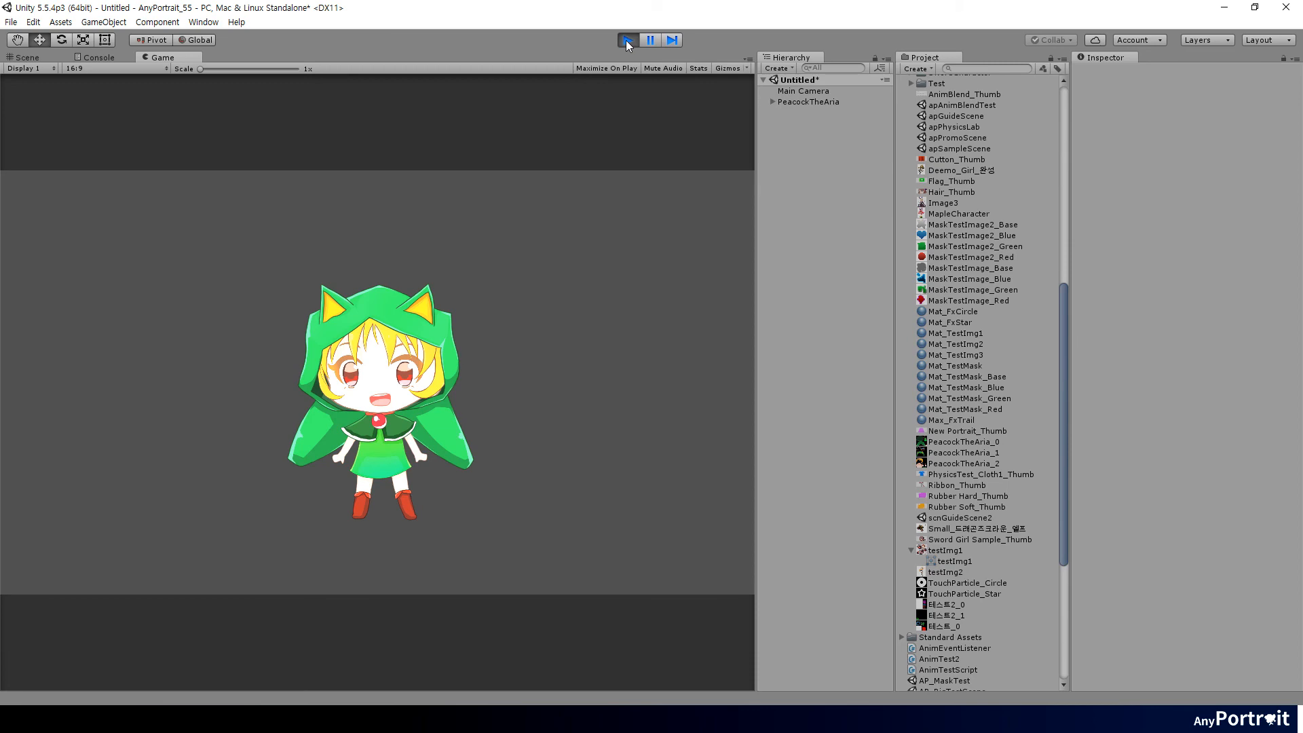
left_click(627, 40)
Set the scene's ambient lighting colour to black and recheck the character's colours in play mode.
left_click(204, 21)
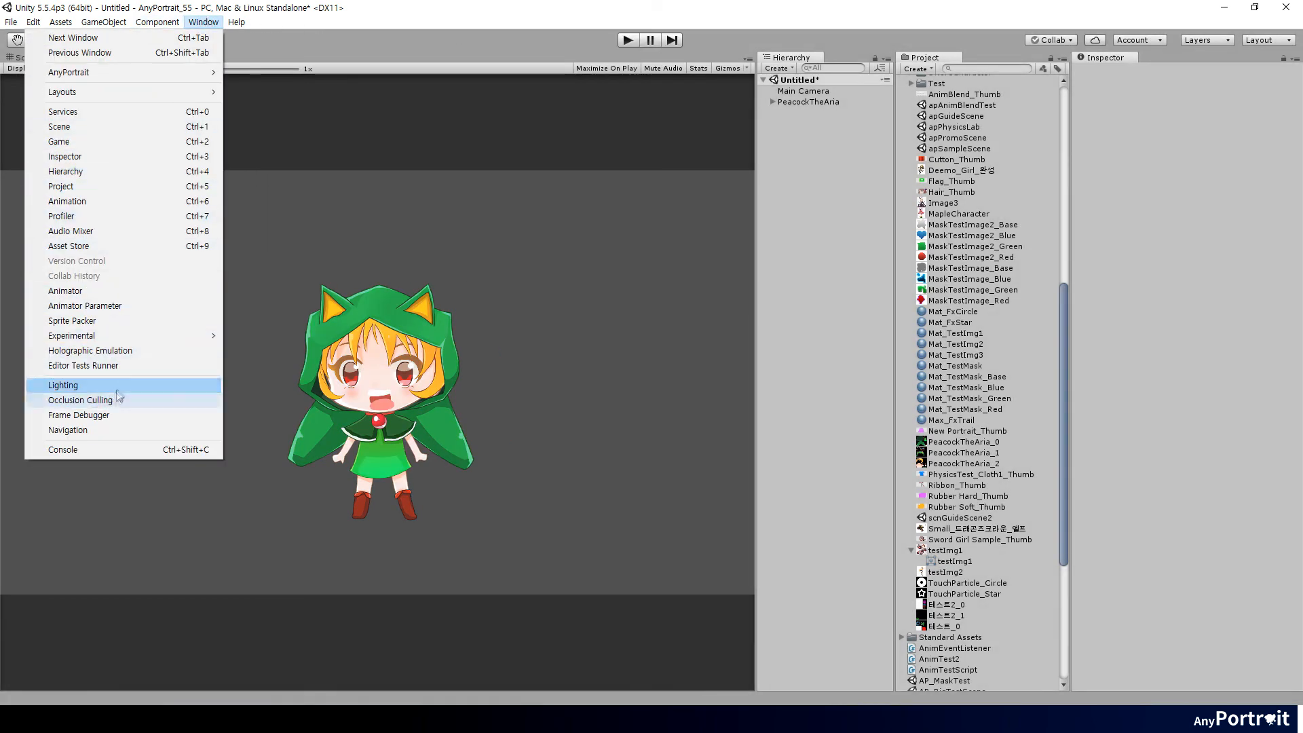
left_click(117, 391)
left_click(881, 186)
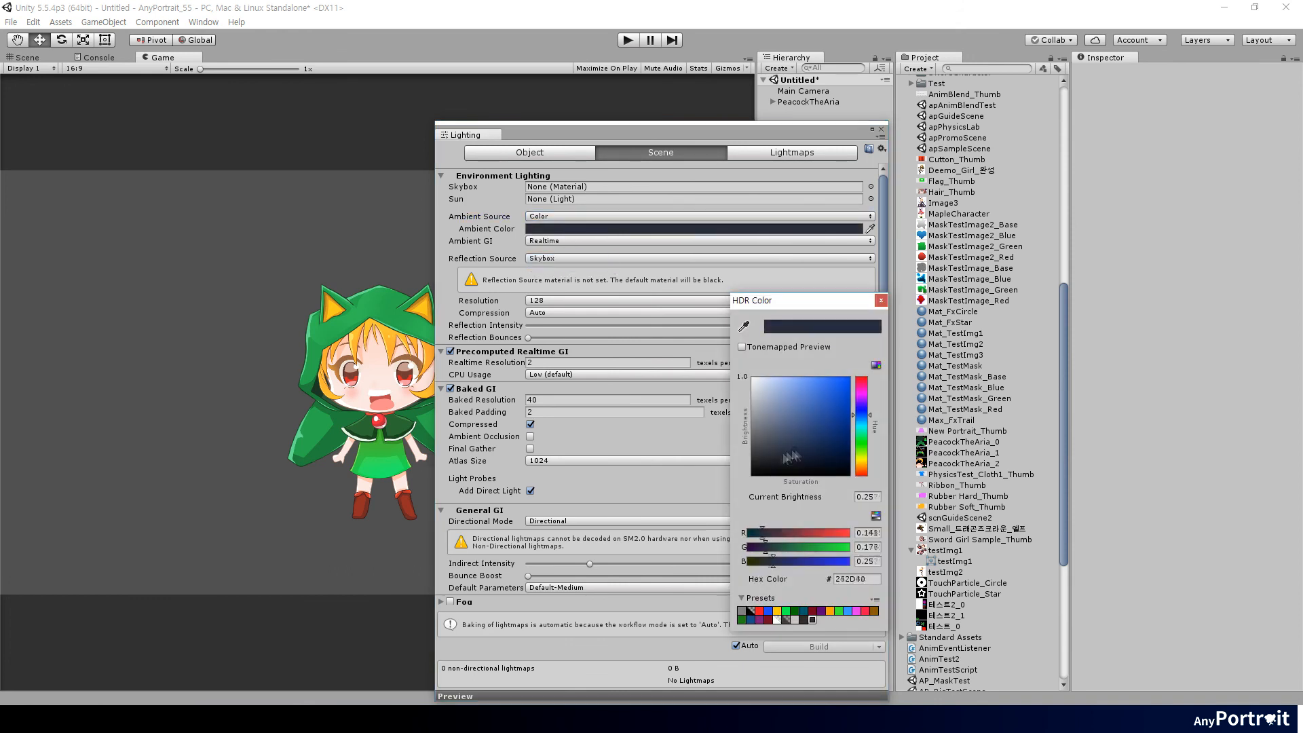
left_click_drag(791, 456, 791, 476)
left_click(881, 300)
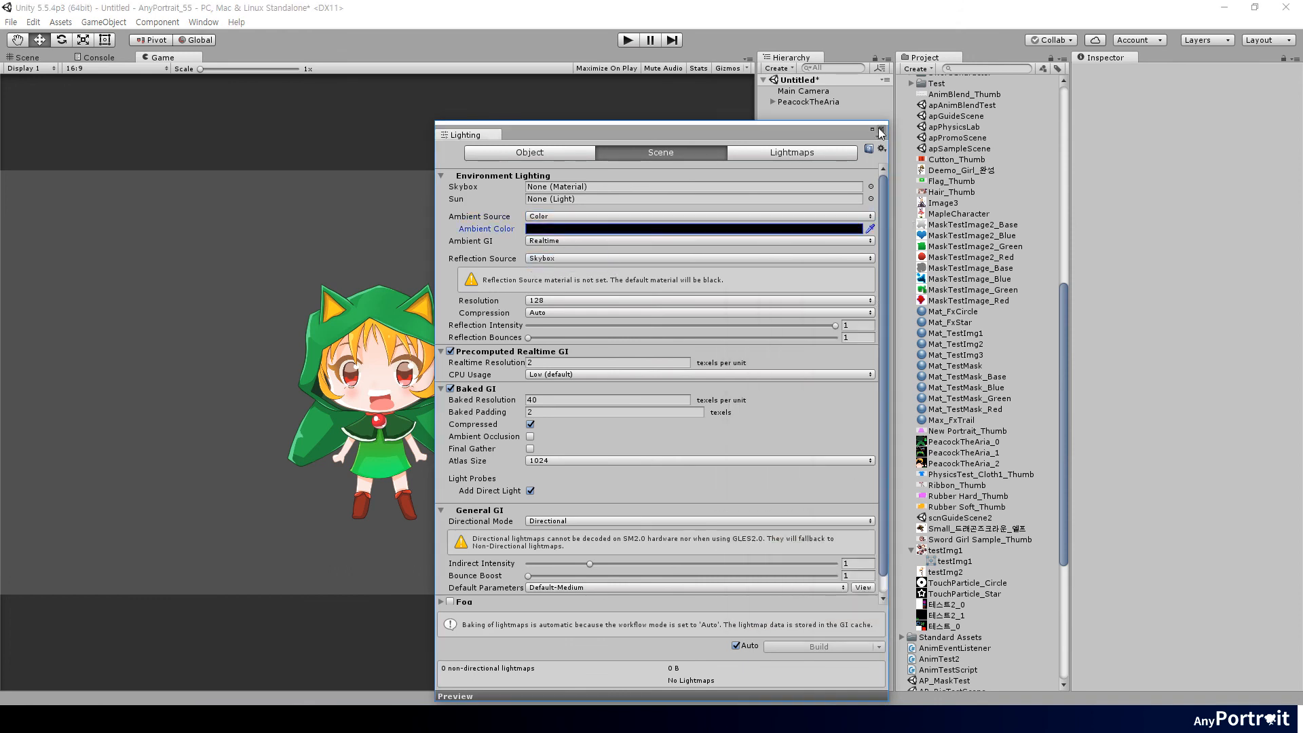
left_click(881, 132)
left_click(628, 40)
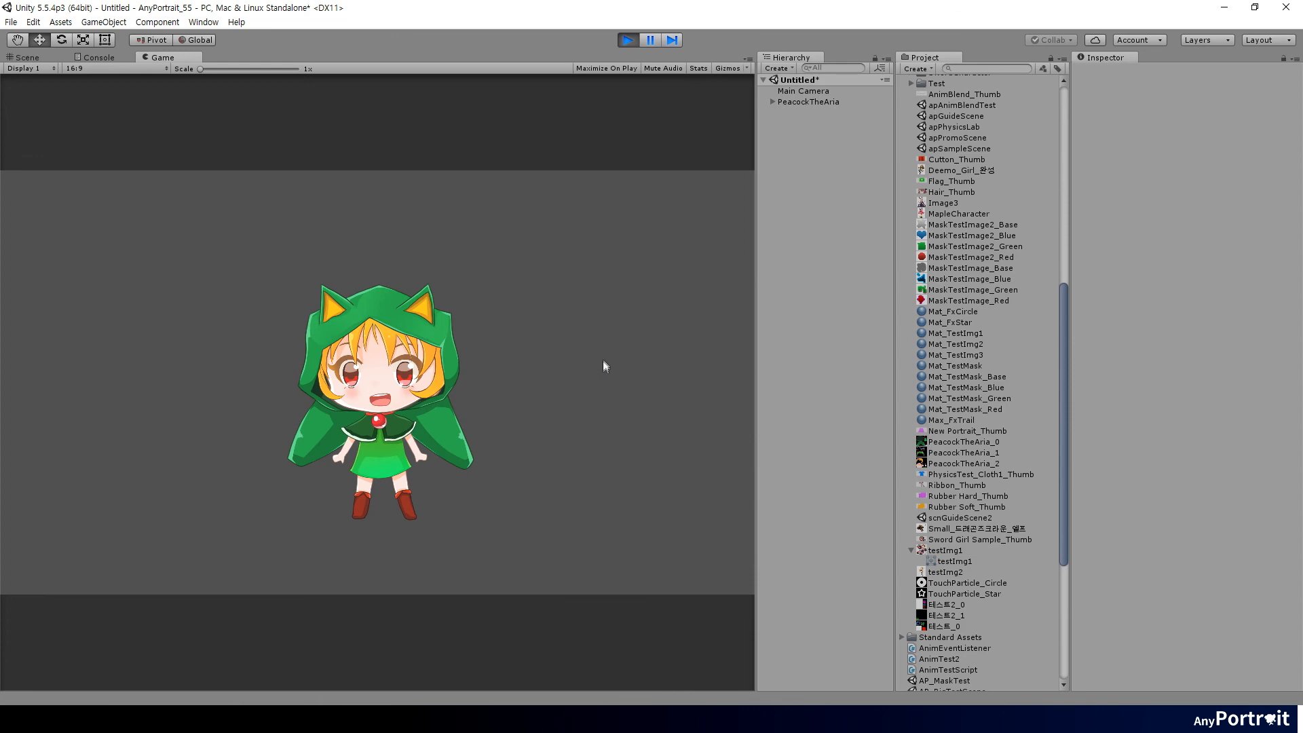
left_click(626, 40)
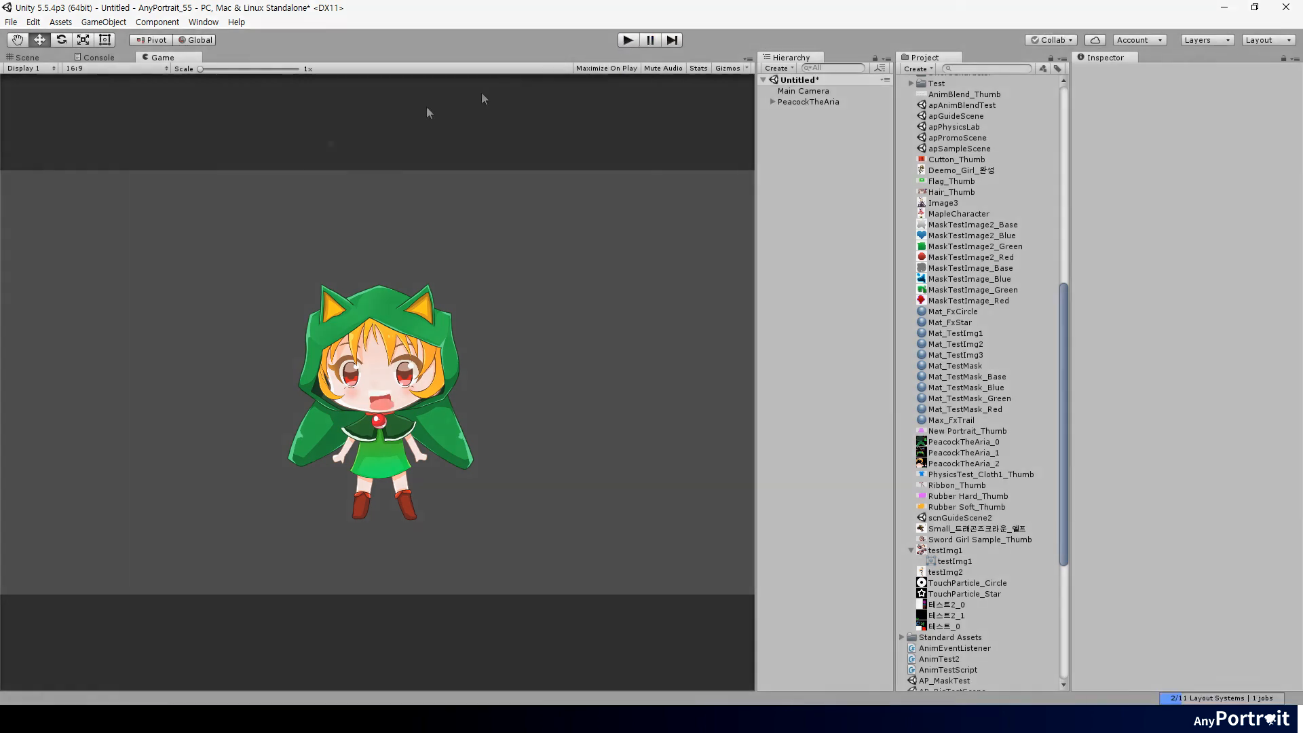